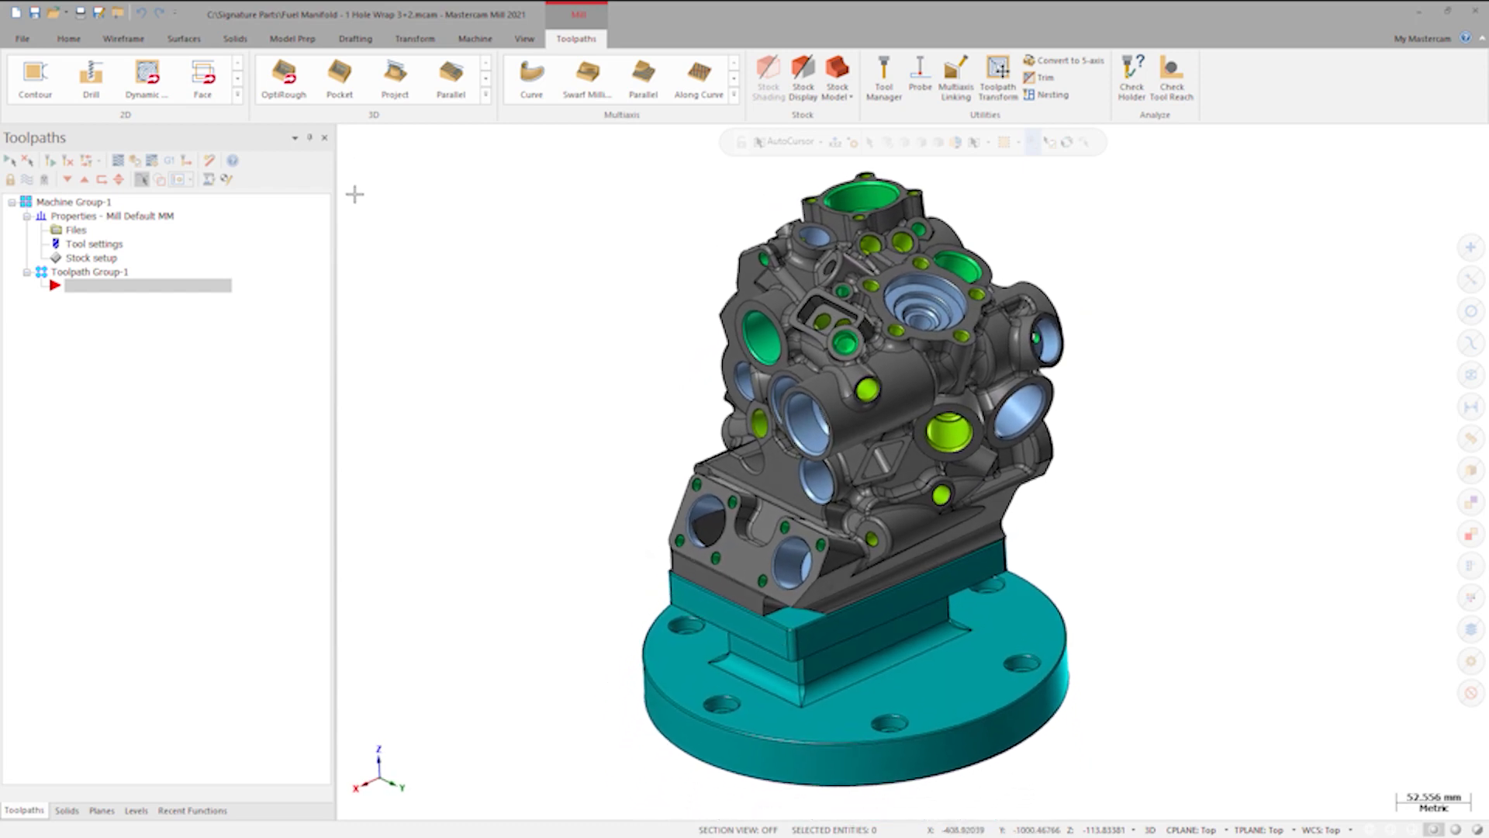
Show the Solids Manager listing the Manifold and Fixture solids.
click(66, 810)
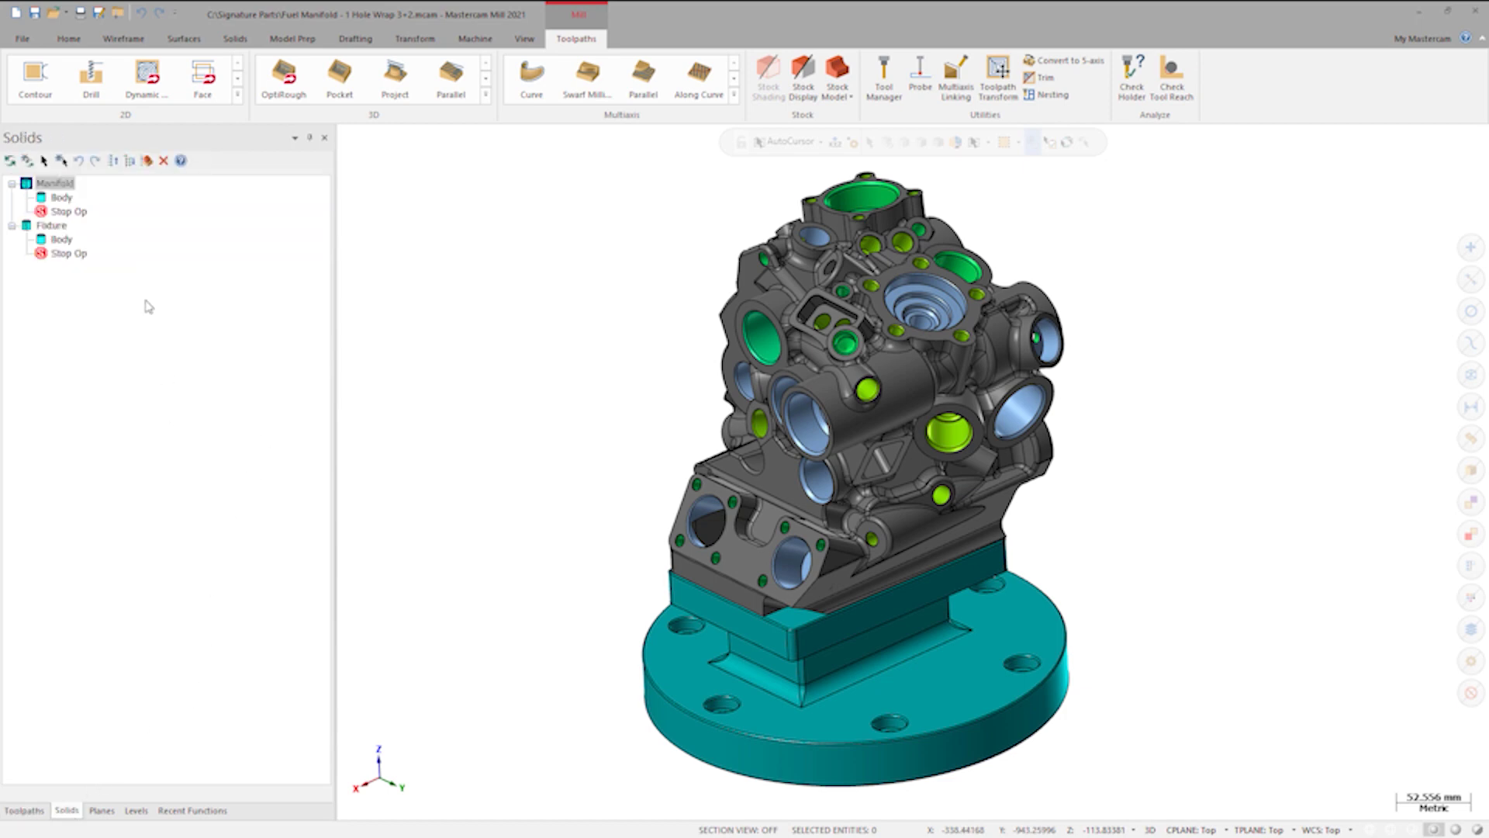
Highlight the Manifold body and bring up the Model Prep tools.
click(61, 200)
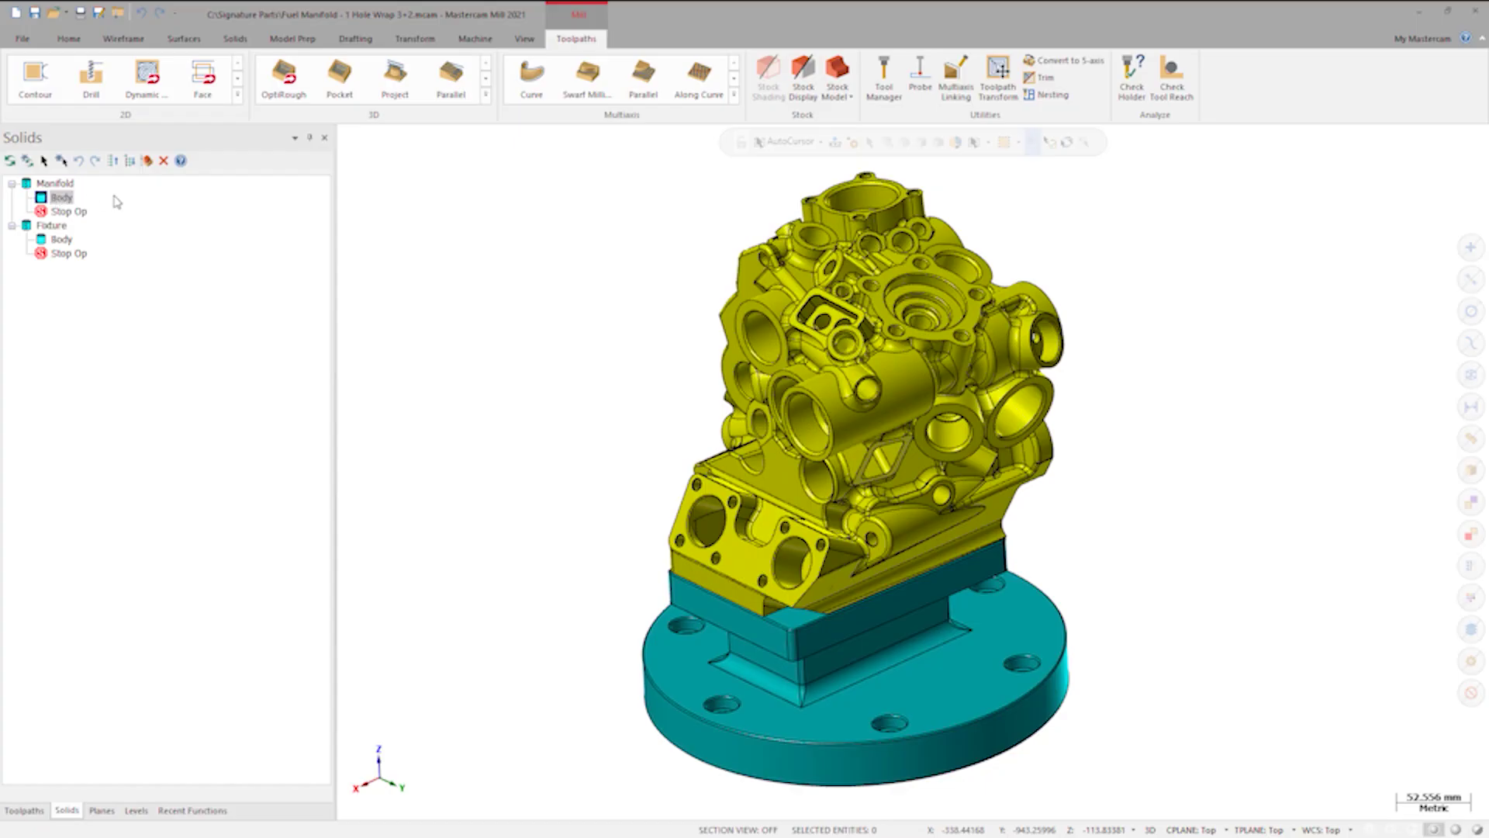
click(291, 39)
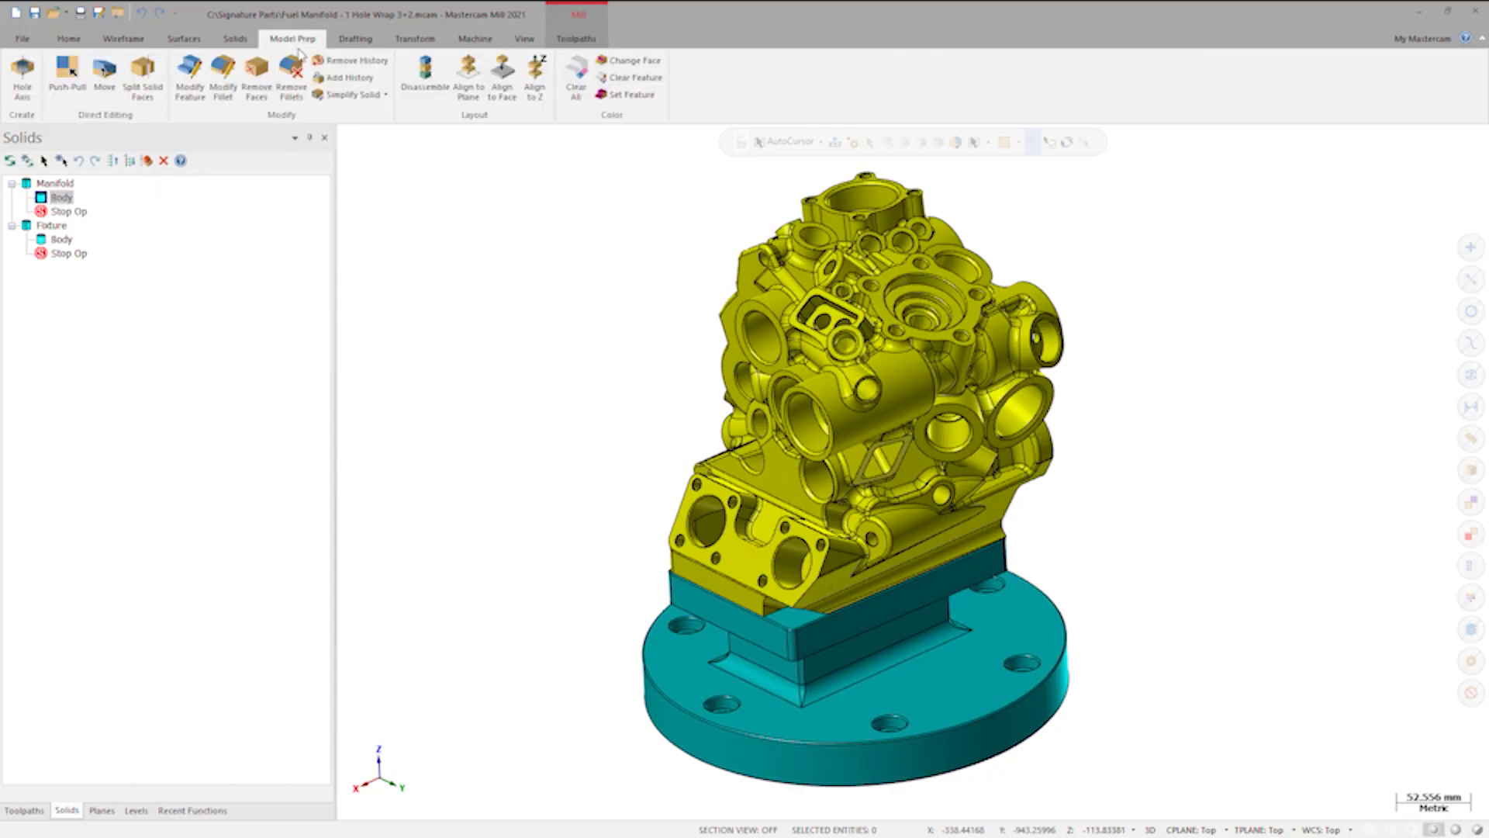
Start Add History on the manifold body and continue to its detection settings.
click(347, 78)
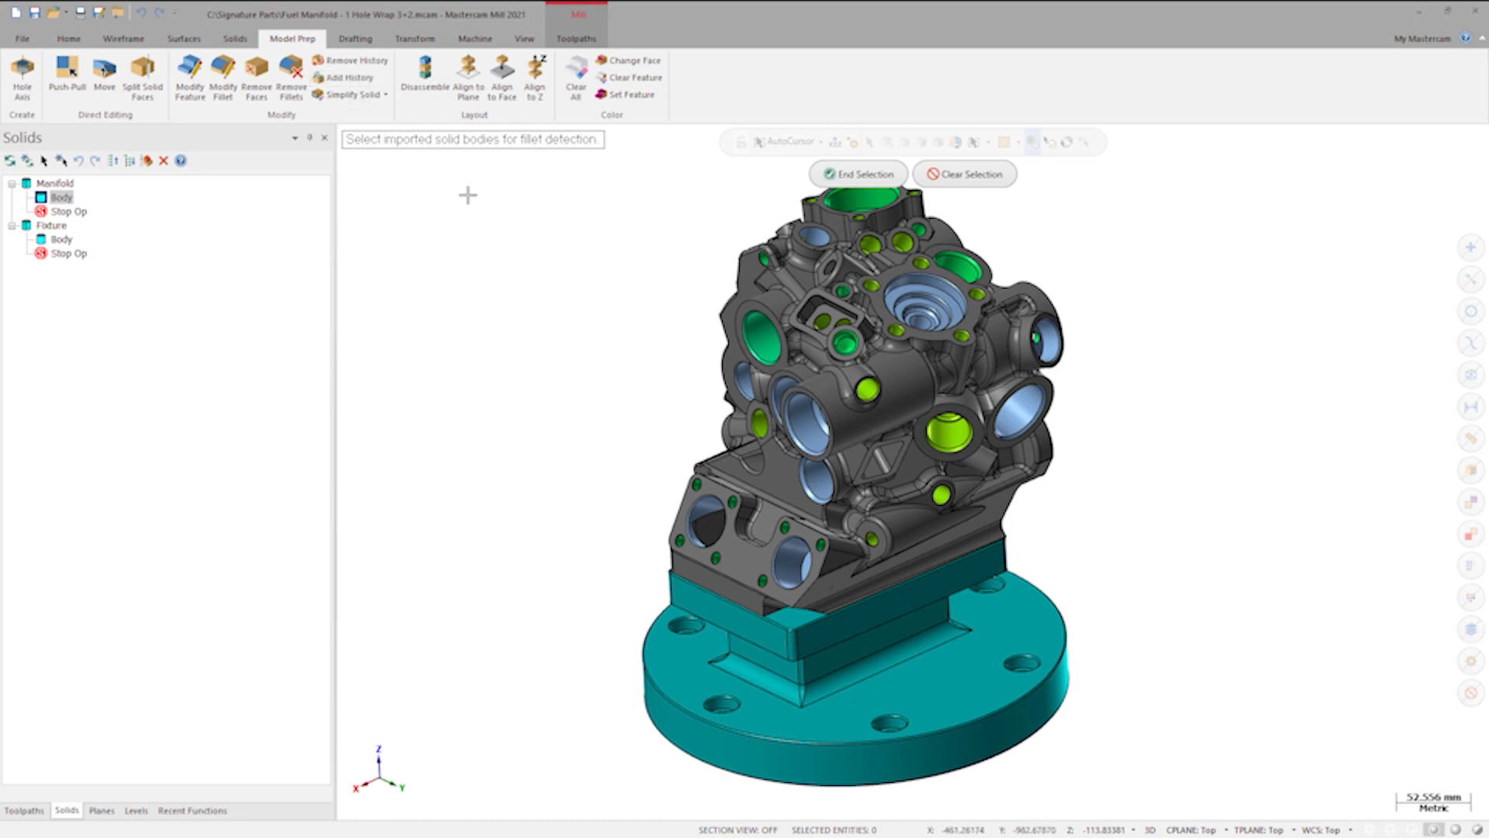
click(806, 384)
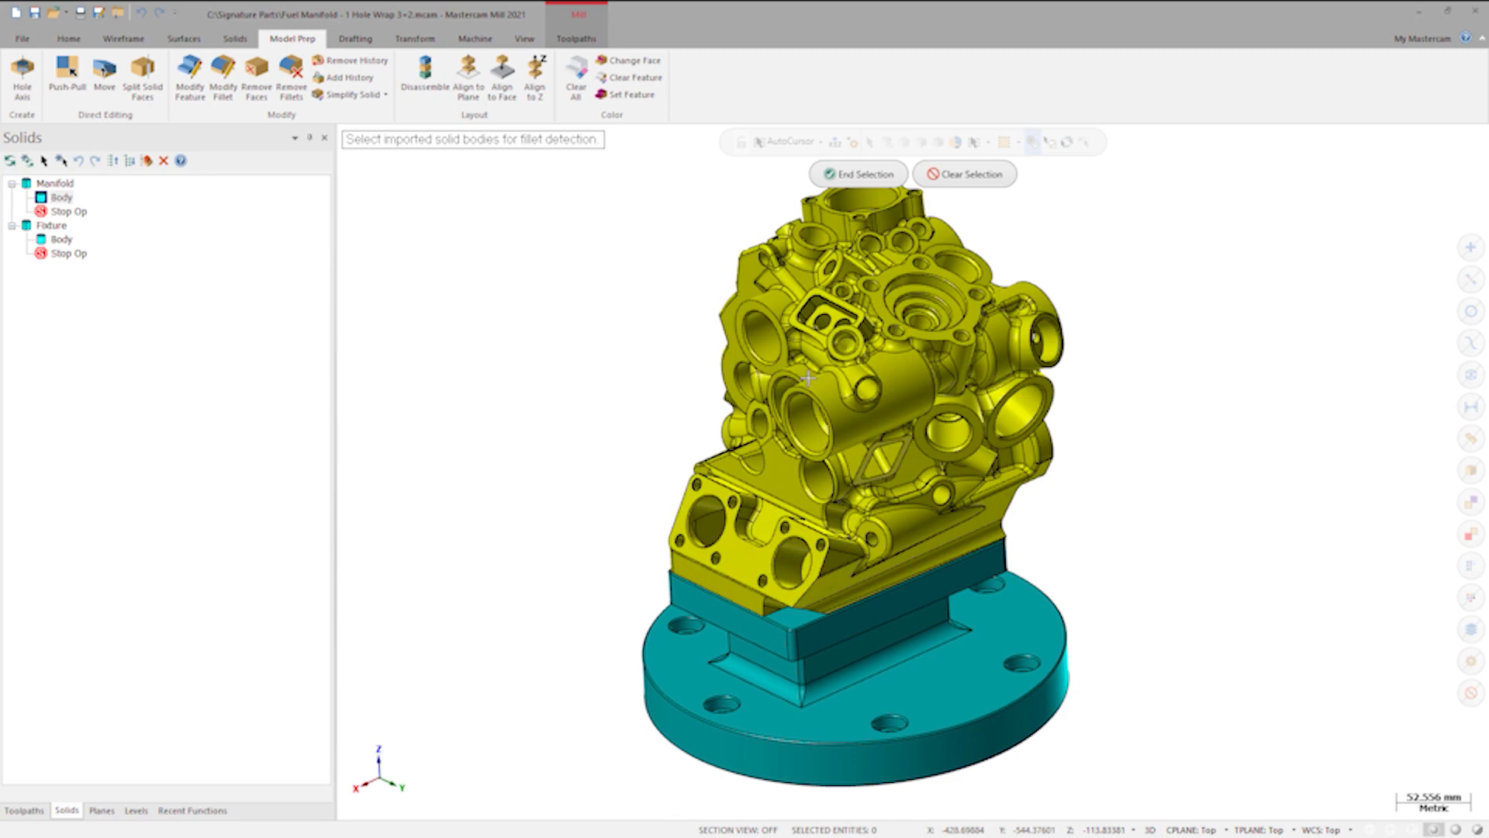
click(891, 173)
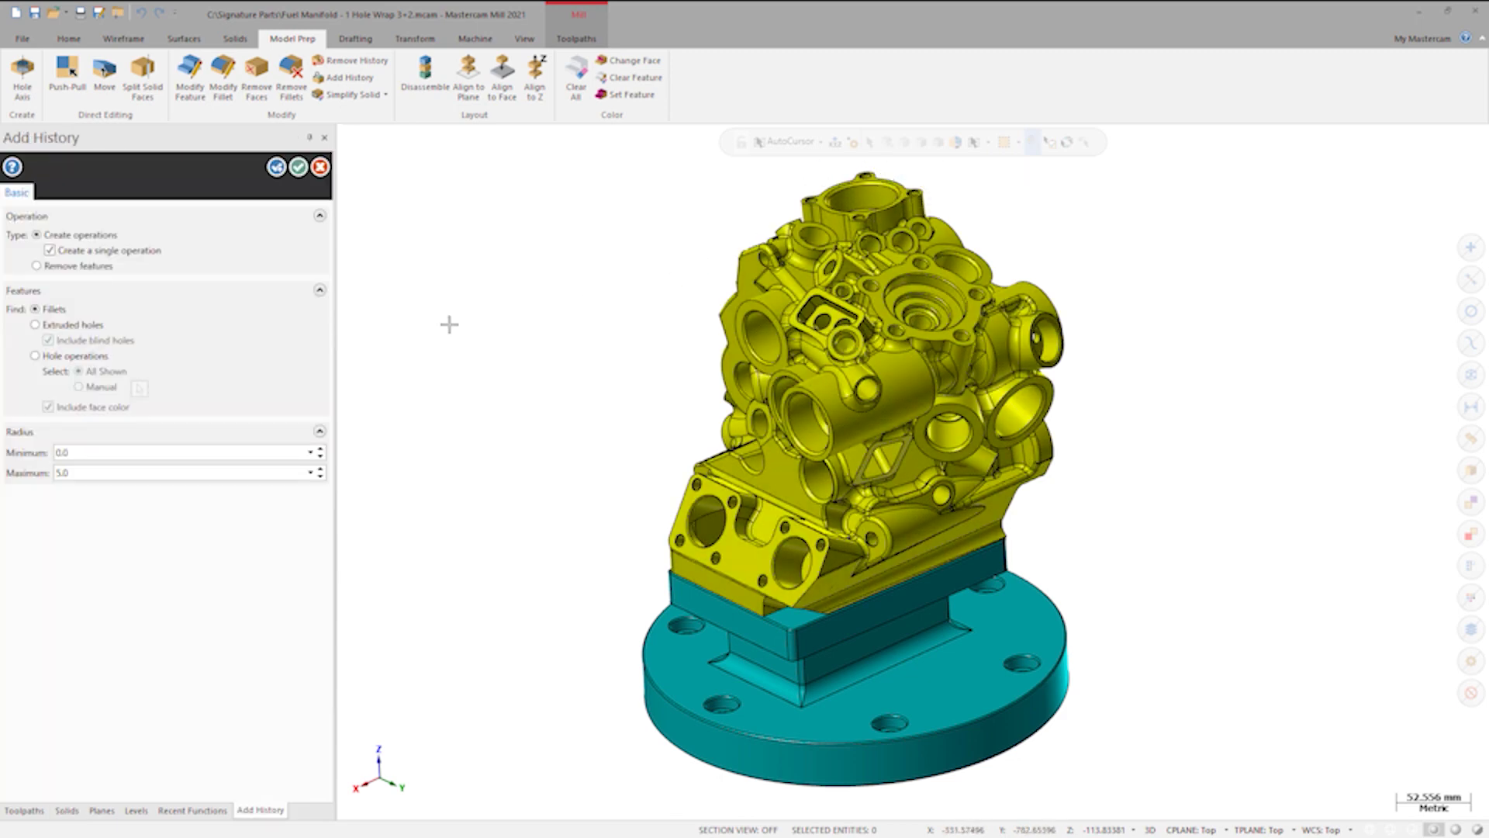
Detect holes on the manifold, with a 40.0 maximum radius taken from a bore arc.
click(37, 357)
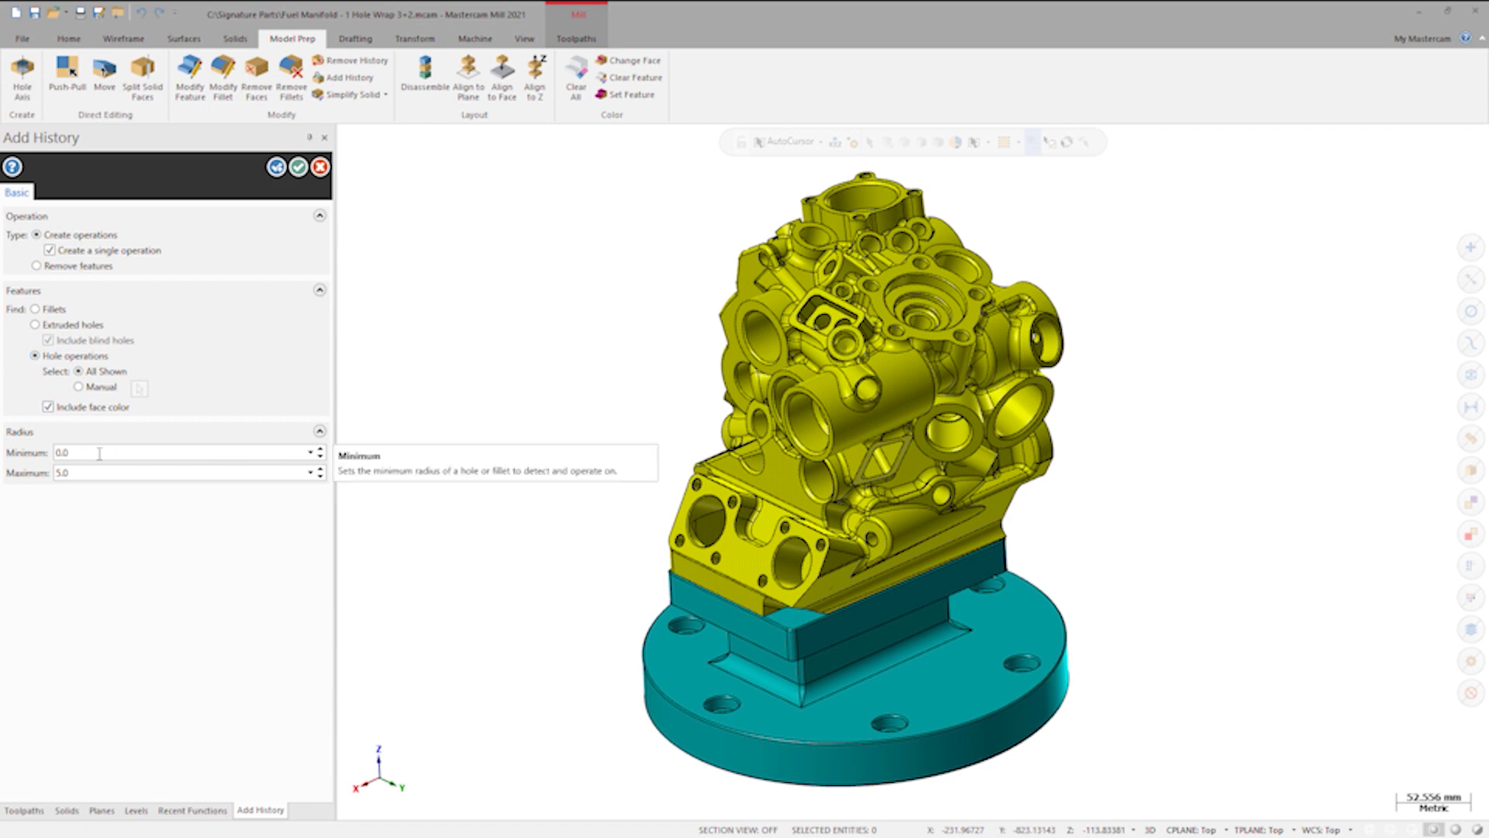
mouse_move(106, 473)
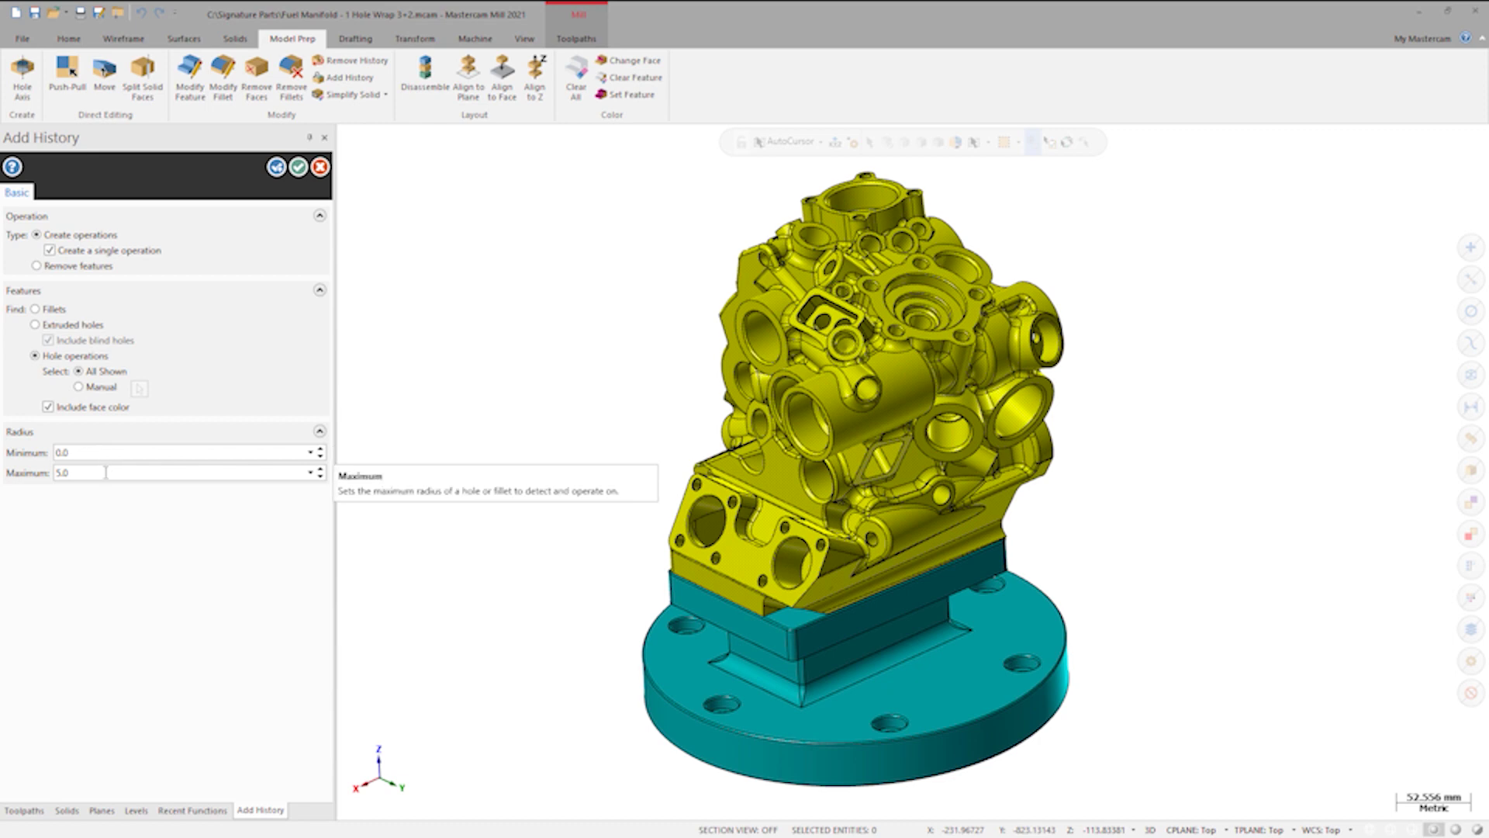
click(106, 472)
right_click(106, 472)
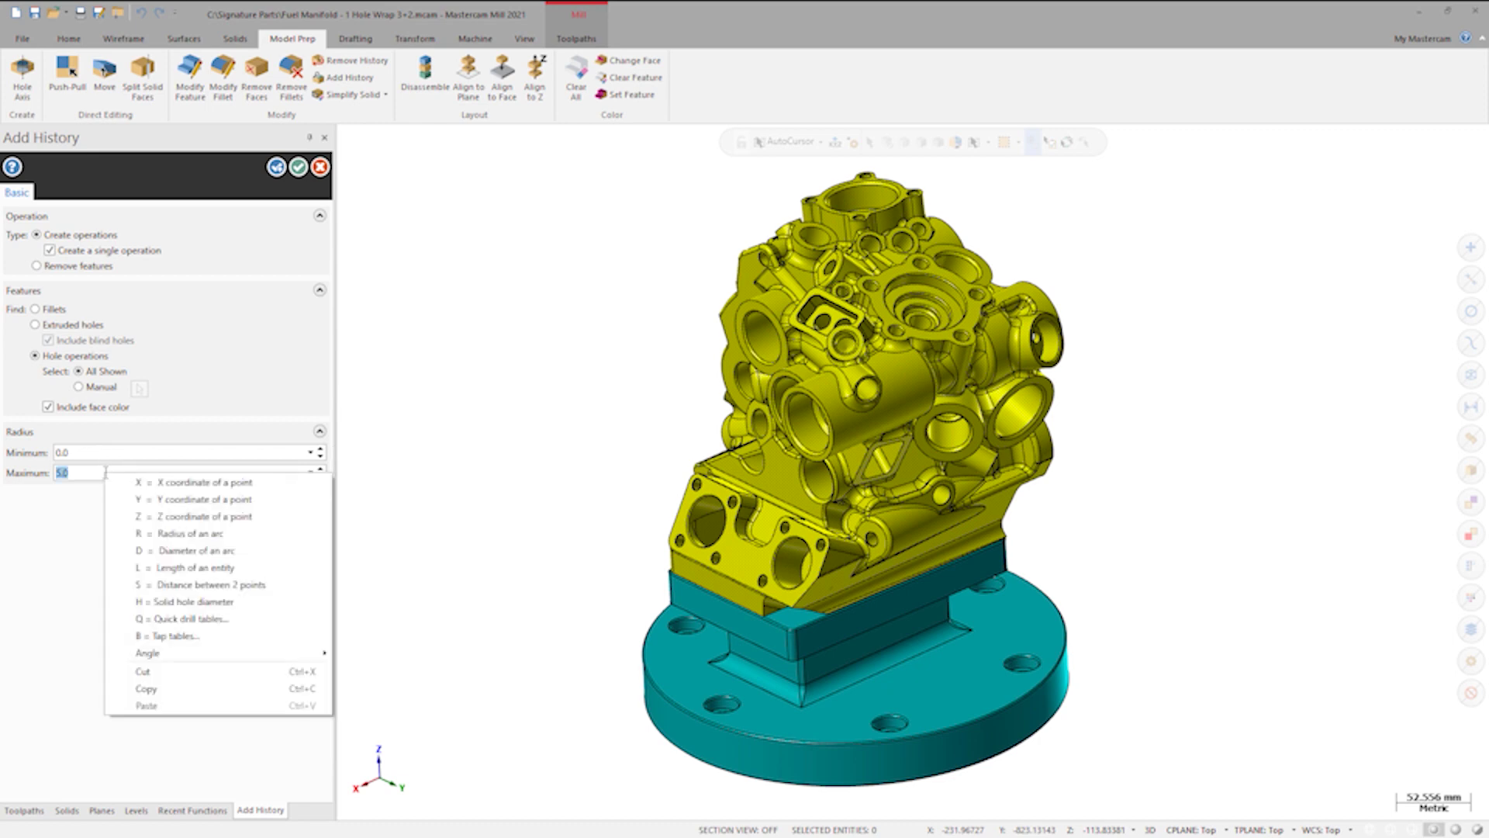
click(177, 533)
scroll(693, 517, up, 1)
scroll(693, 517, up, 2)
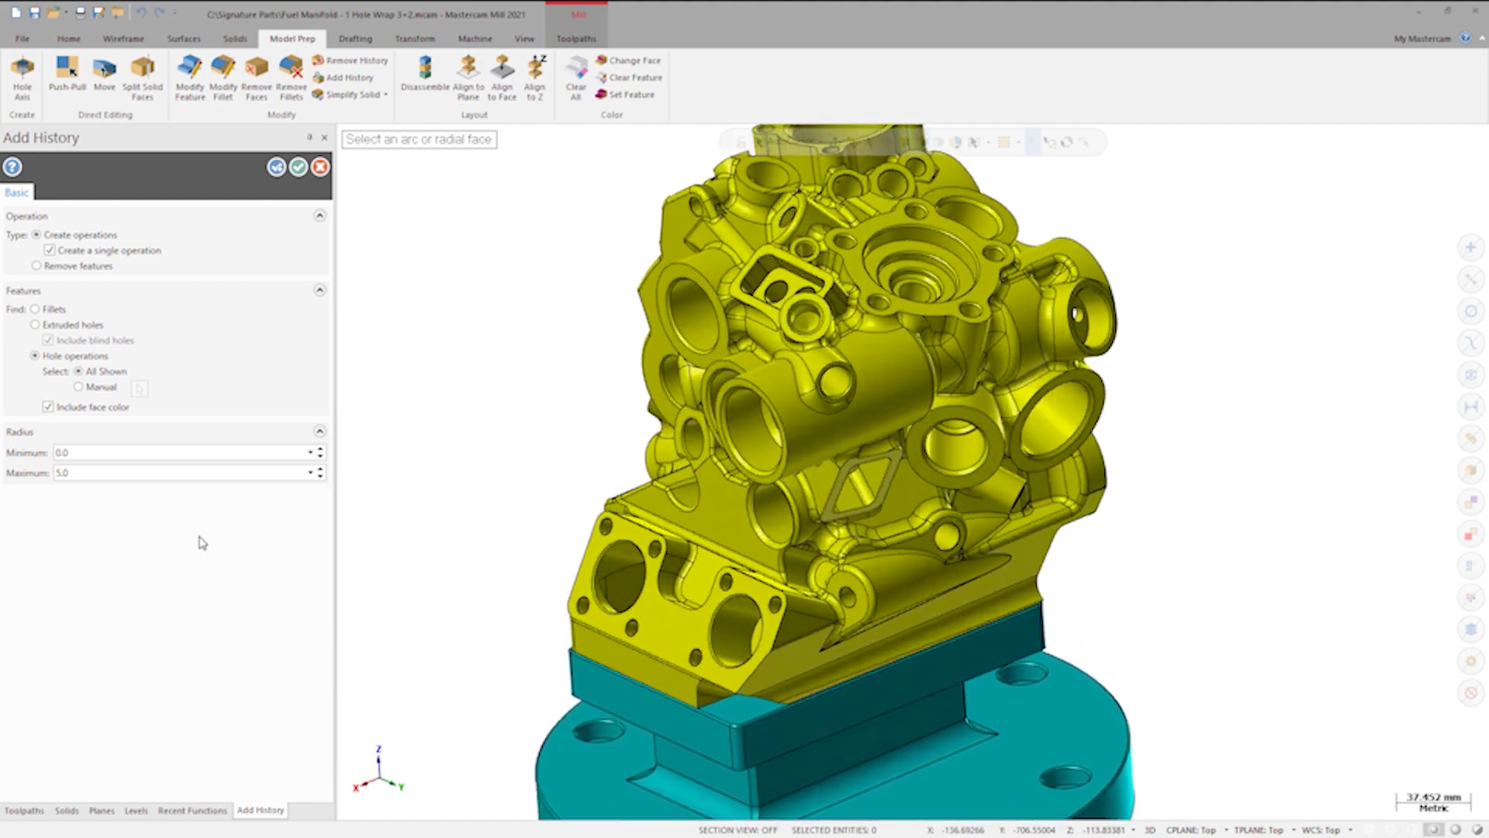
scroll(694, 516, up, 2)
scroll(693, 516, up, 2)
scroll(892, 432, up, 1)
scroll(892, 432, up, 1)
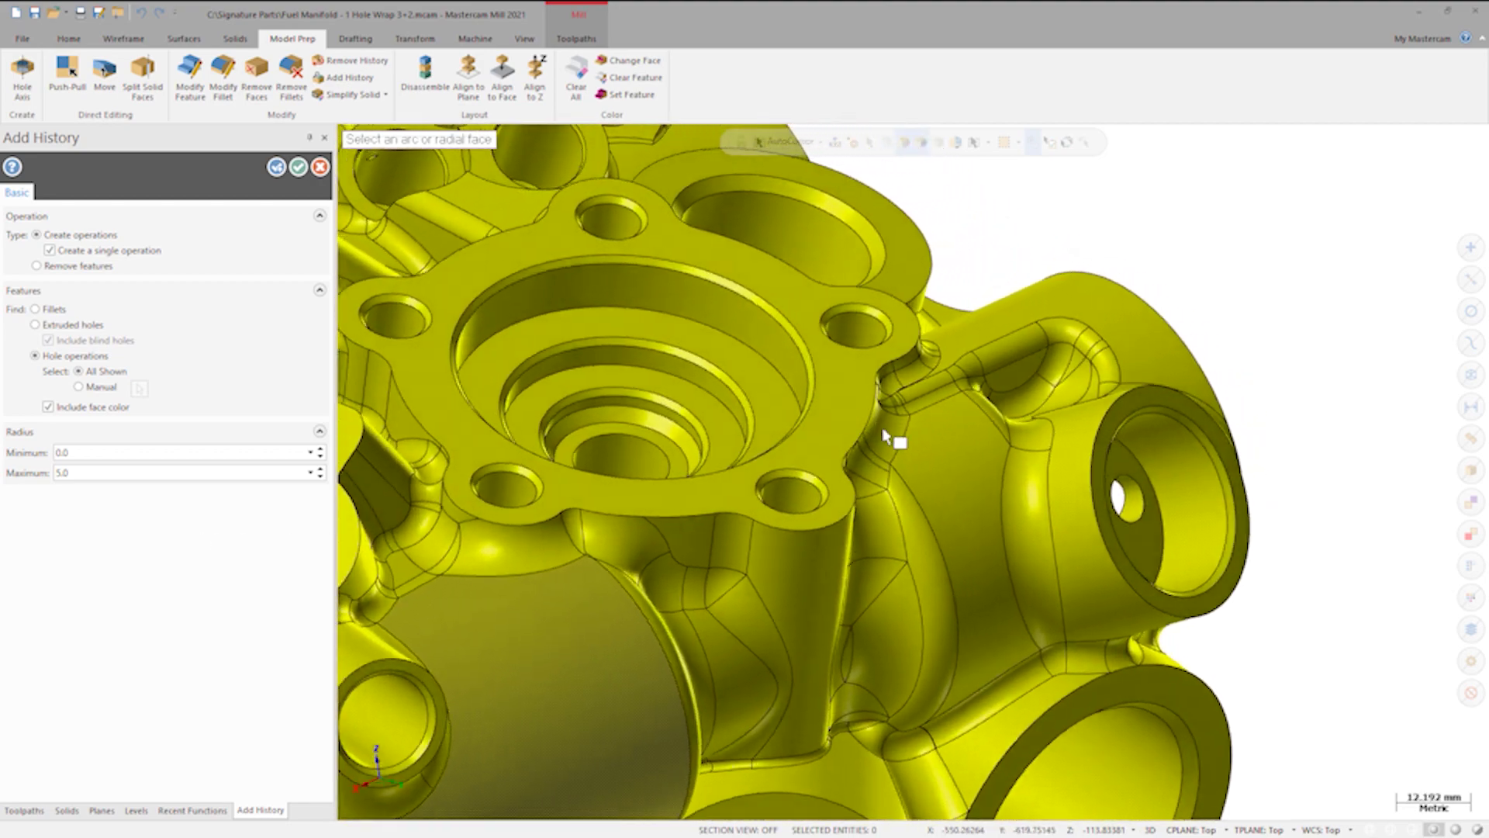
scroll(891, 431, up, 1)
click(806, 423)
text(40)
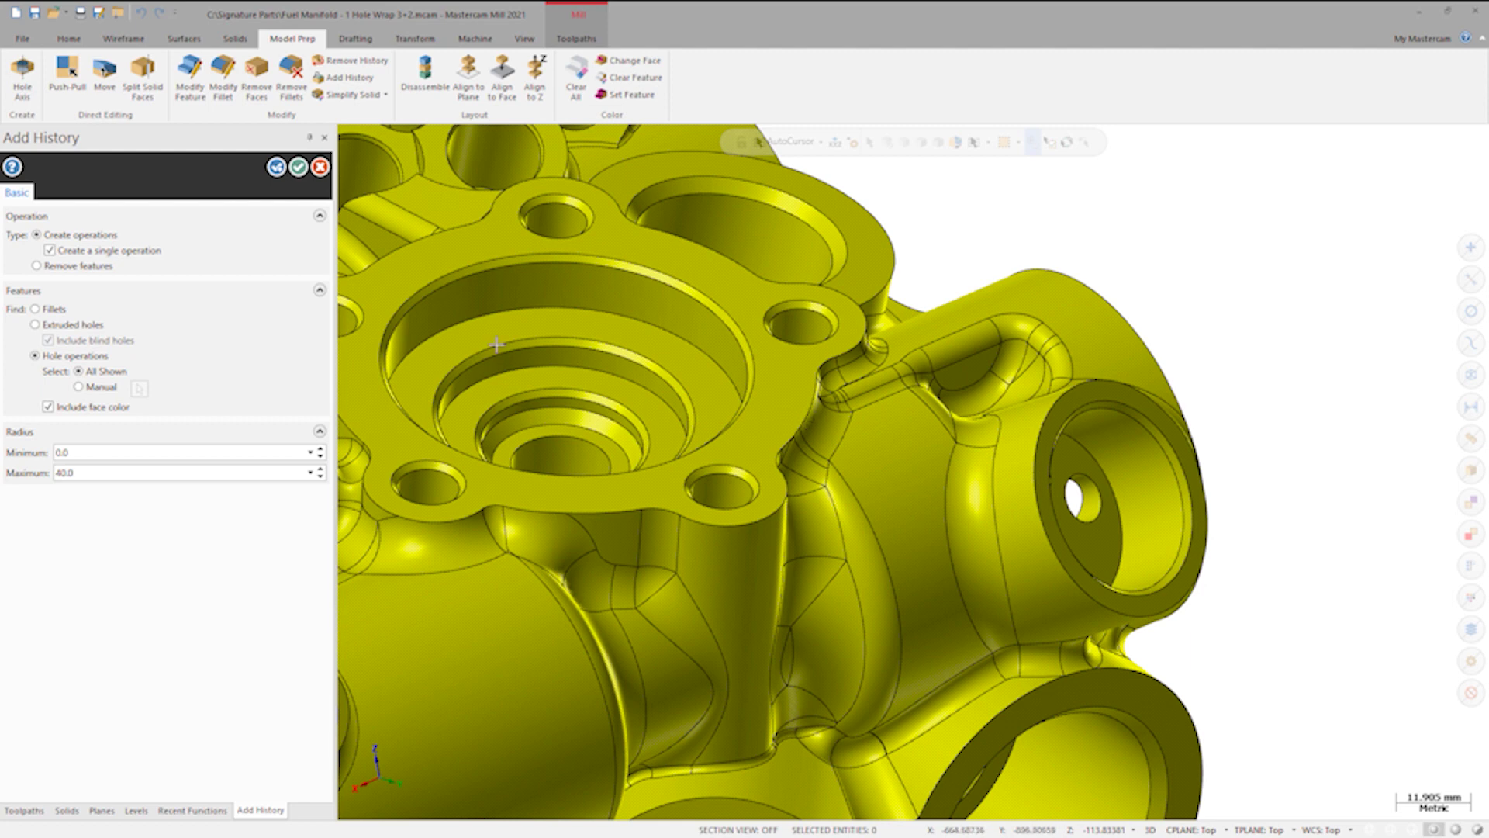
click(299, 168)
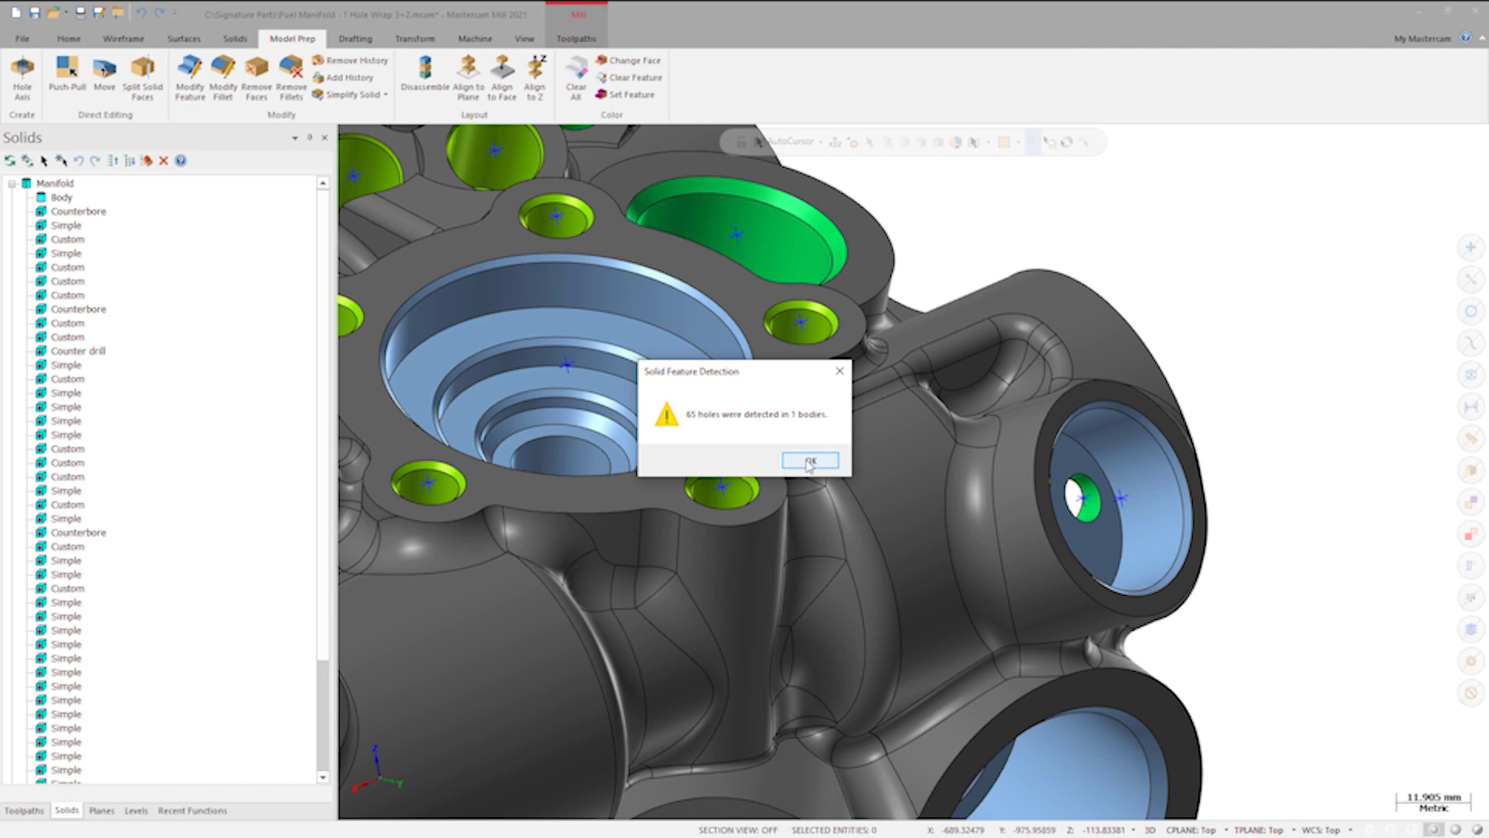
Dismiss the 65-holes message and preview the Custom and Simple hole features.
click(809, 462)
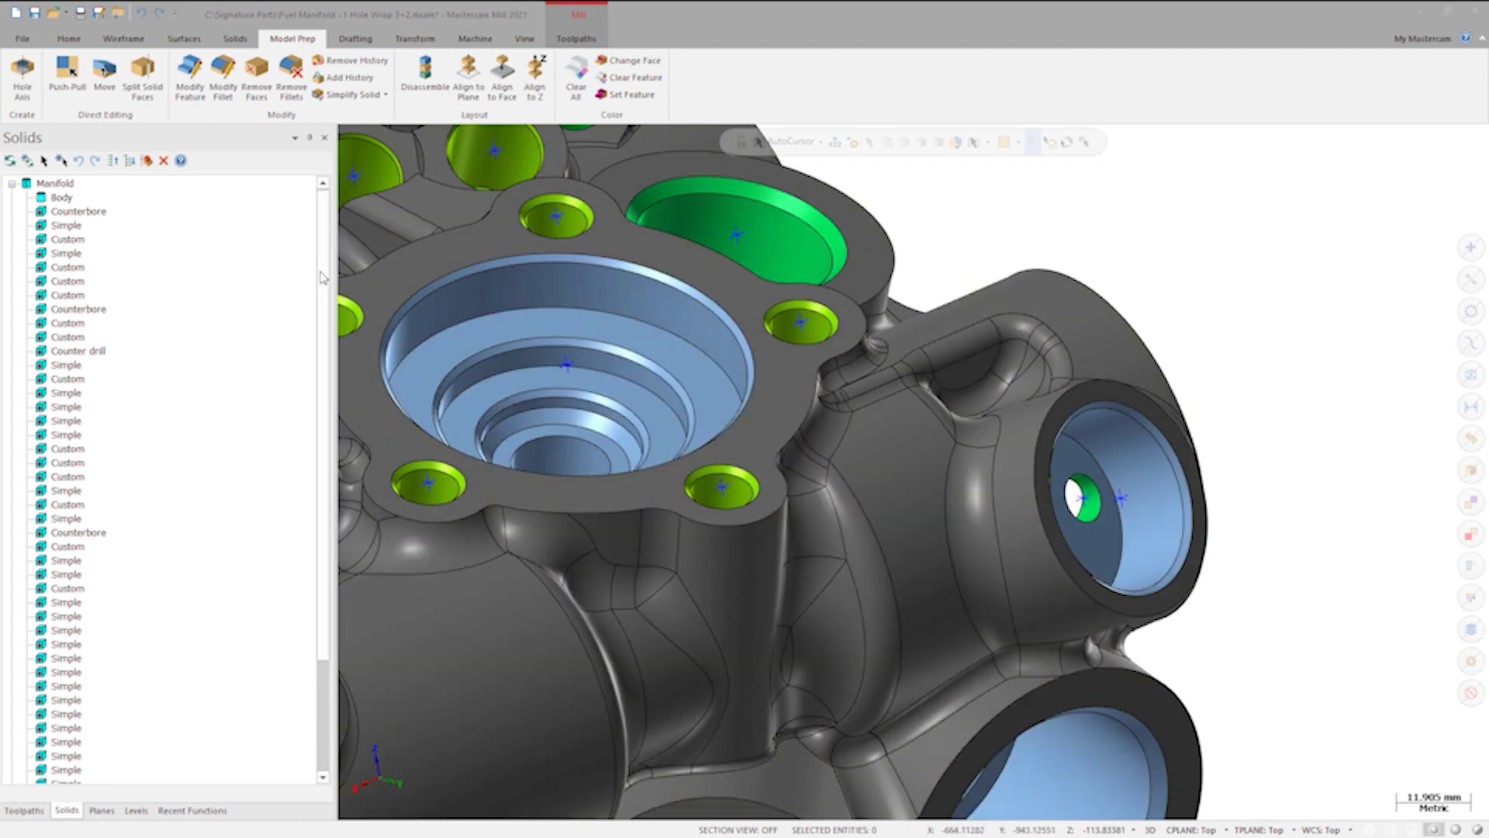
scroll(335, 345, down, 3)
scroll(335, 344, down, 2)
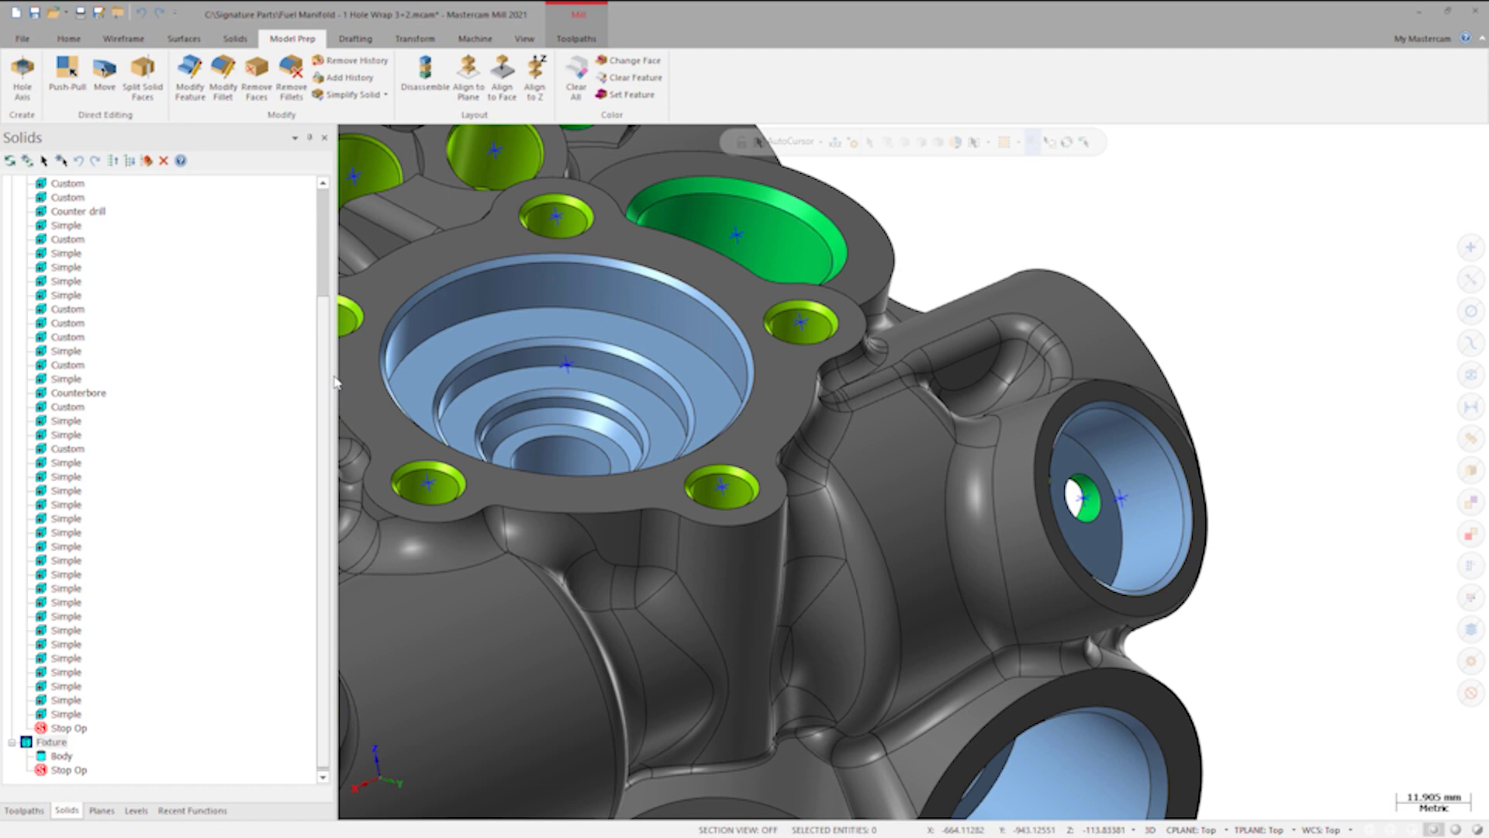
scroll(335, 373, up, 1)
scroll(335, 349, up, 1)
scroll(336, 315, up, 2)
scroll(338, 286, up, 1)
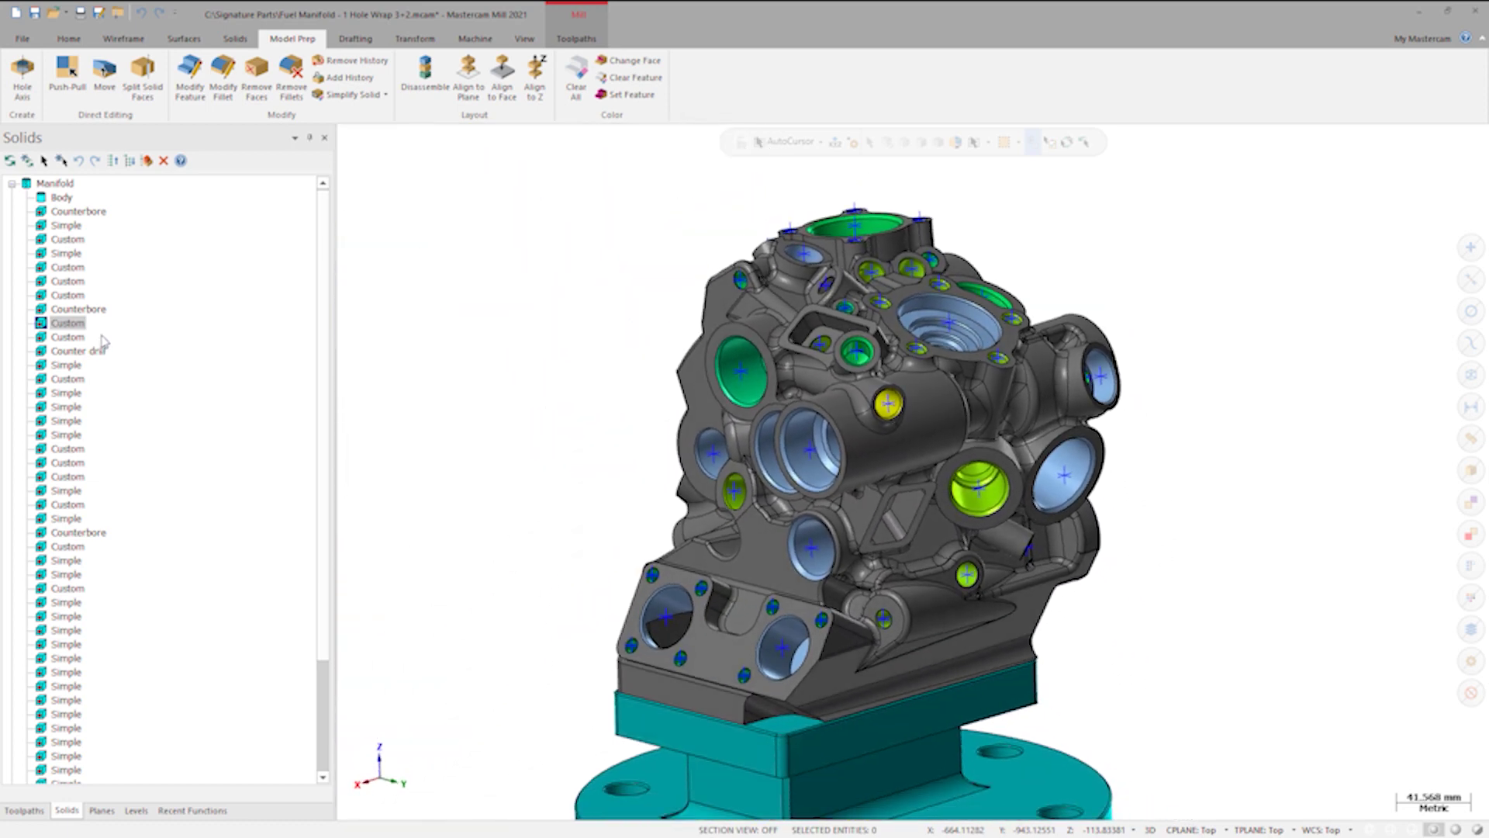
click(75, 339)
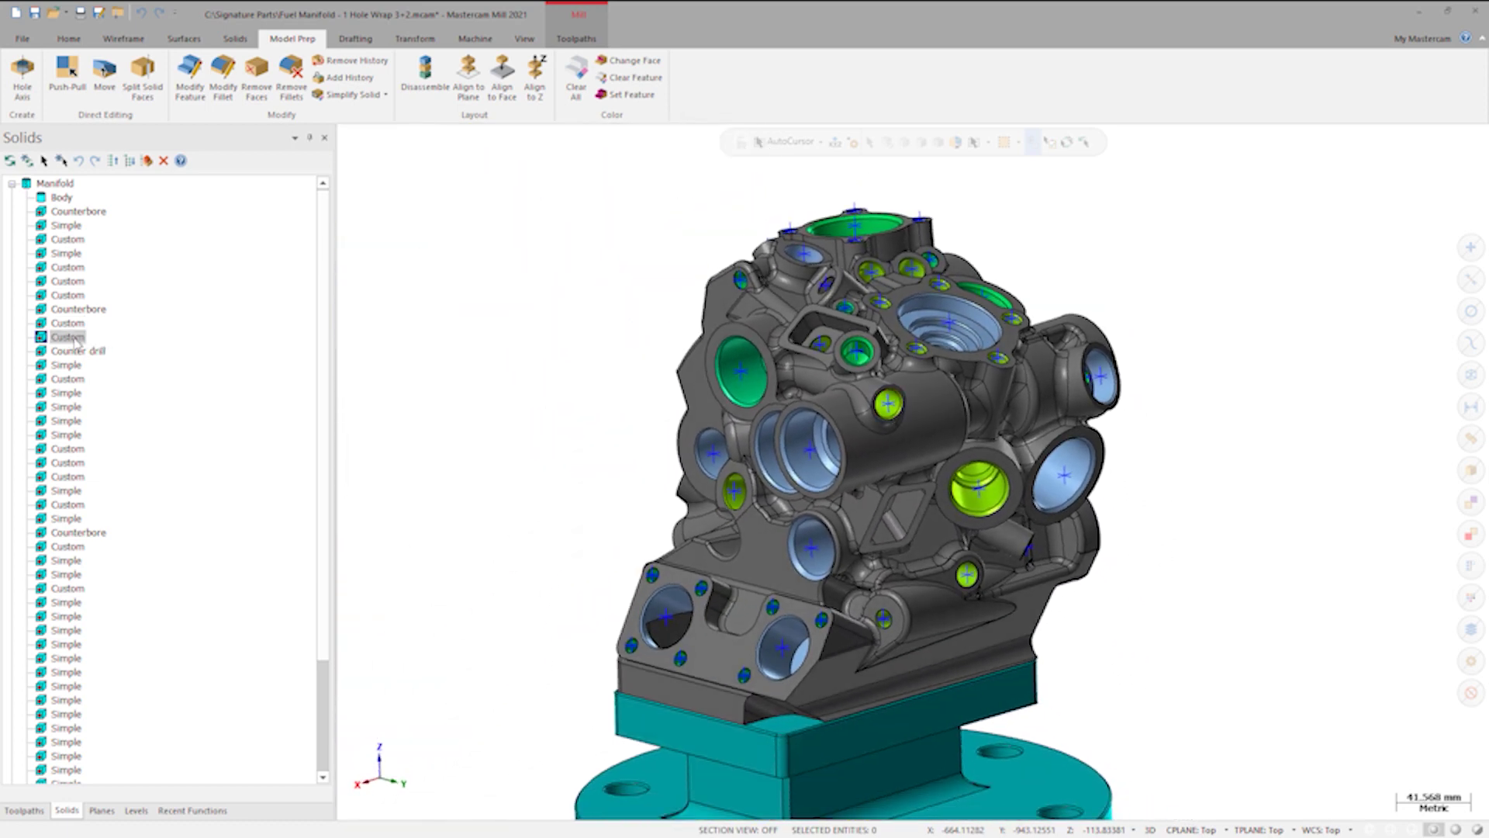
click(76, 393)
click(72, 407)
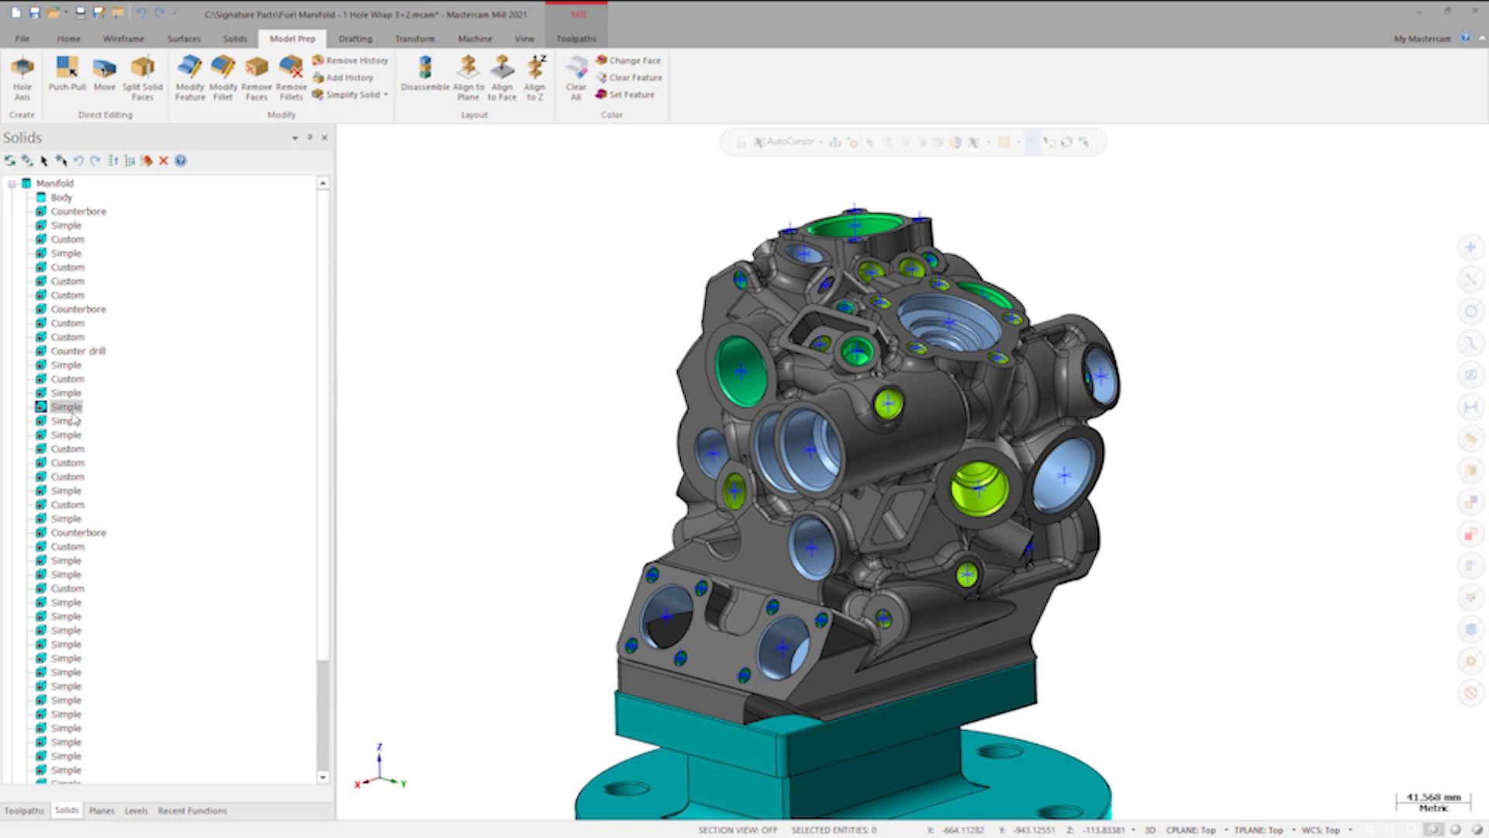
click(68, 438)
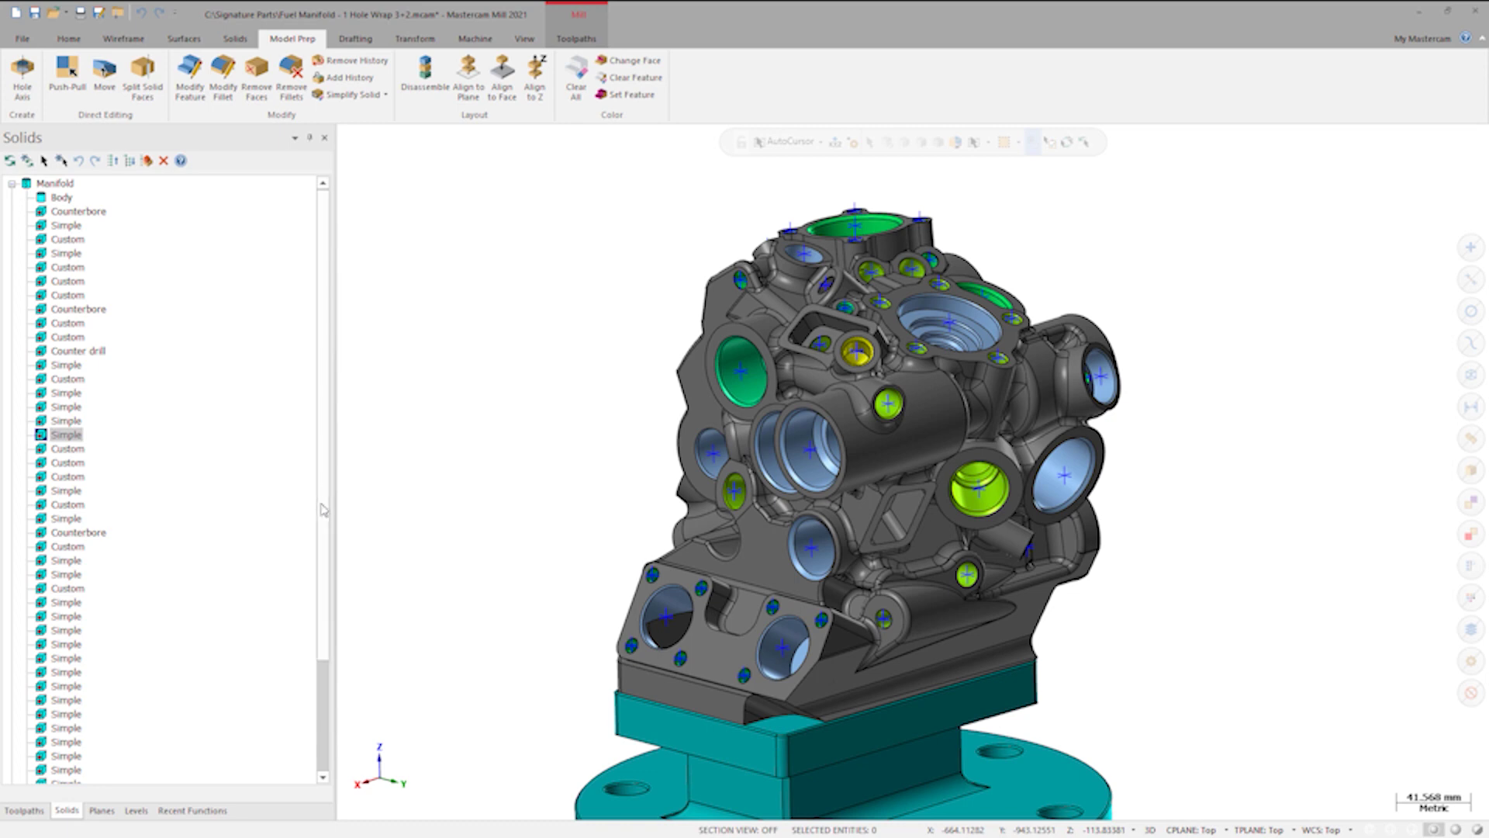
scroll(268, 652, down, 4)
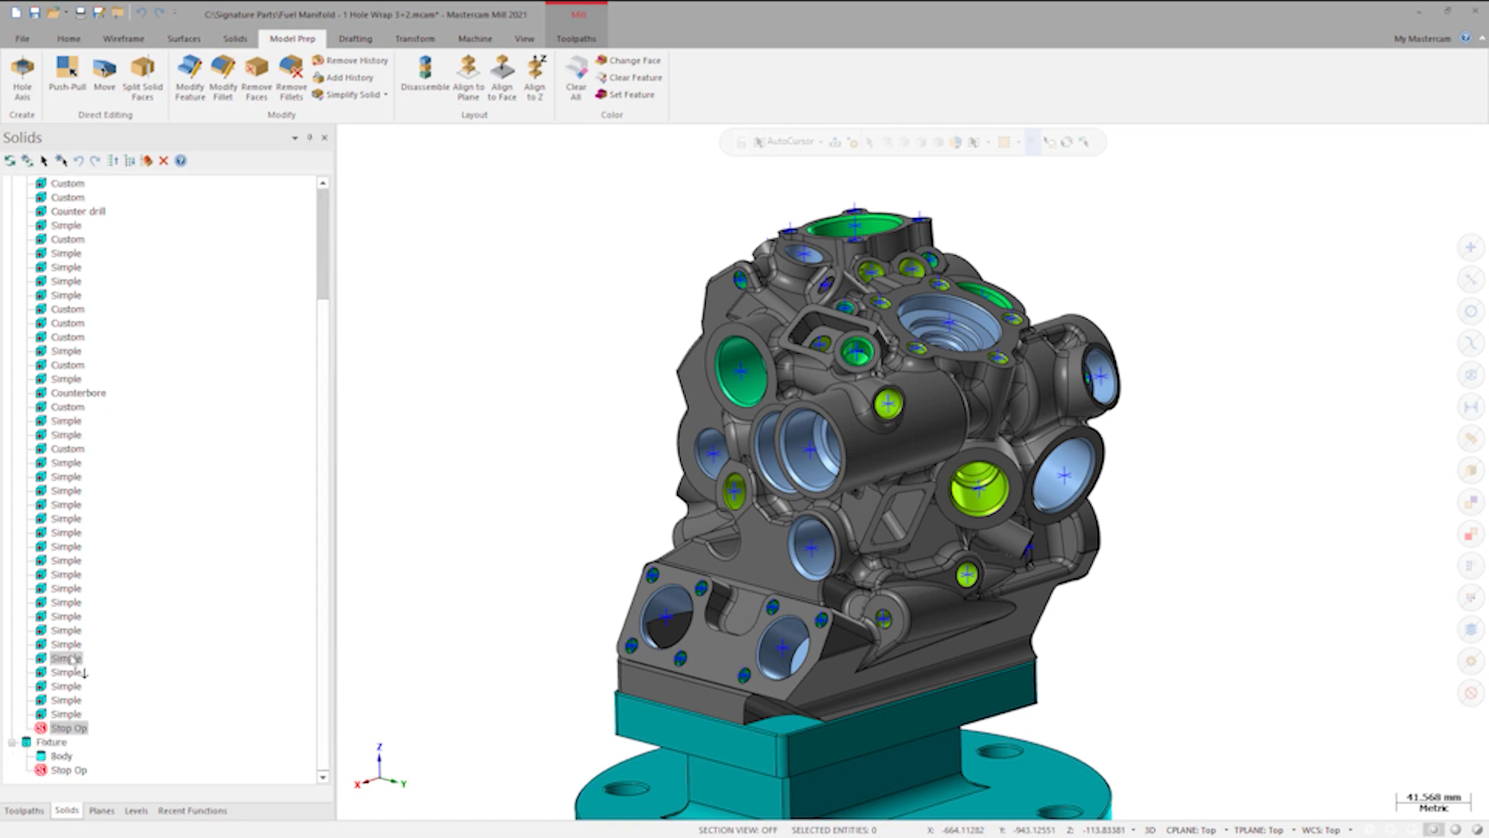
drag(73, 660, 90, 186)
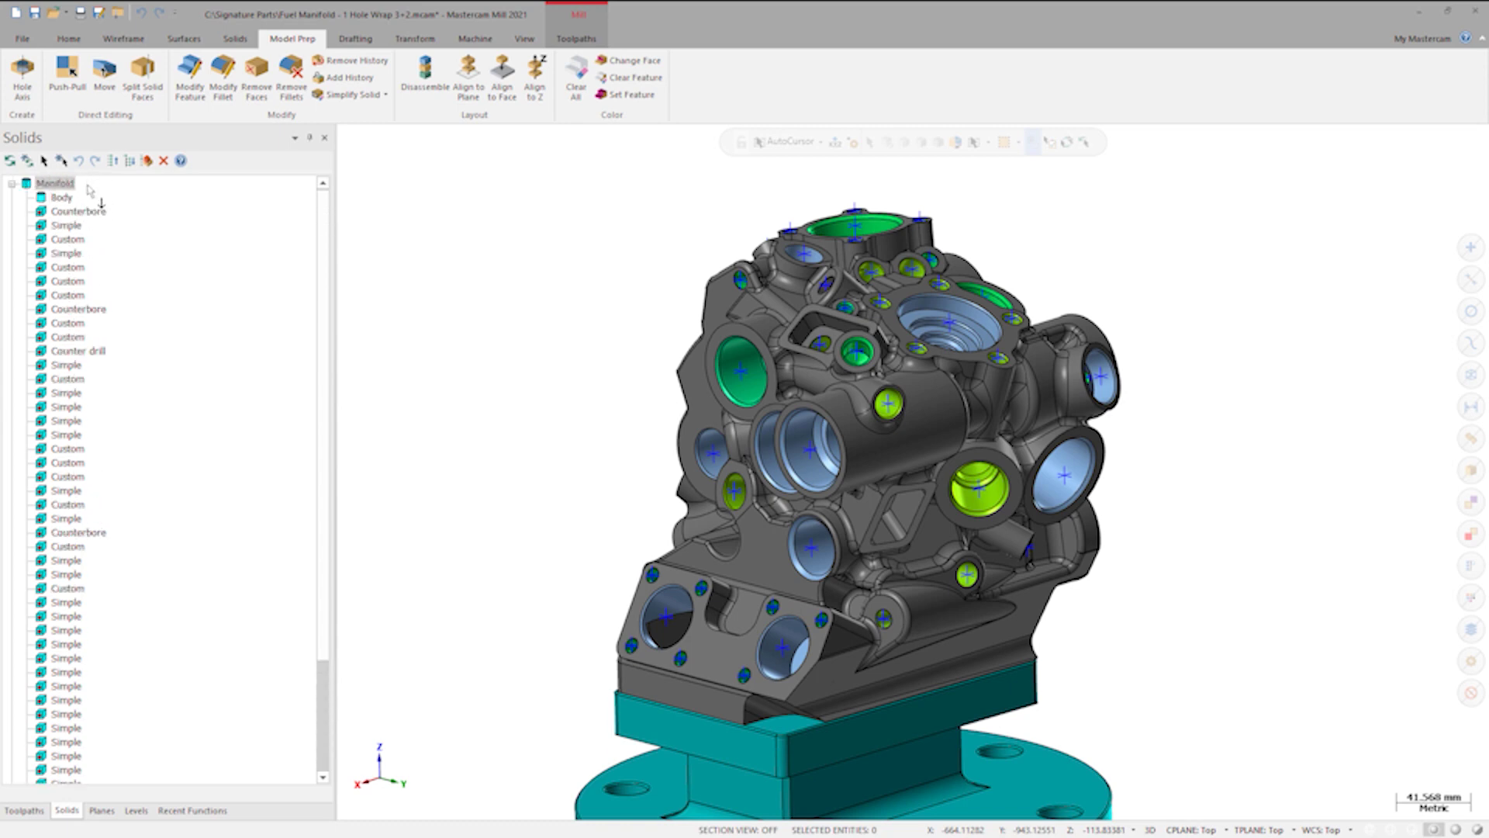
Place the Manifold's Stop Op after the final hole feature, orbiting to inspect the model.
mouse_move(91, 186)
mouse_down()
mouse_move(83, 210)
mouse_move(67, 201)
mouse_up()
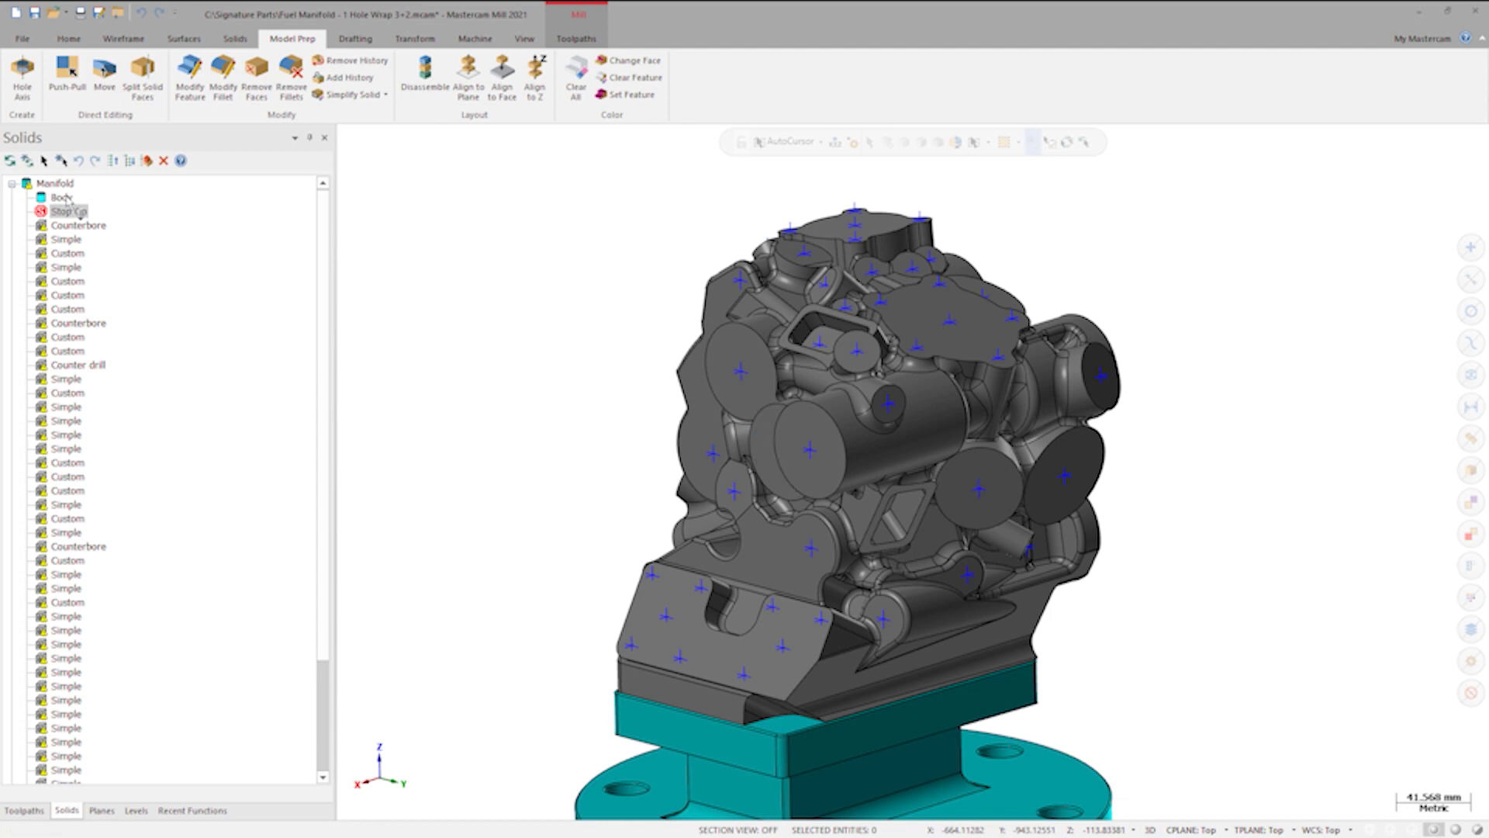
middle_drag(649, 334, 814, 333)
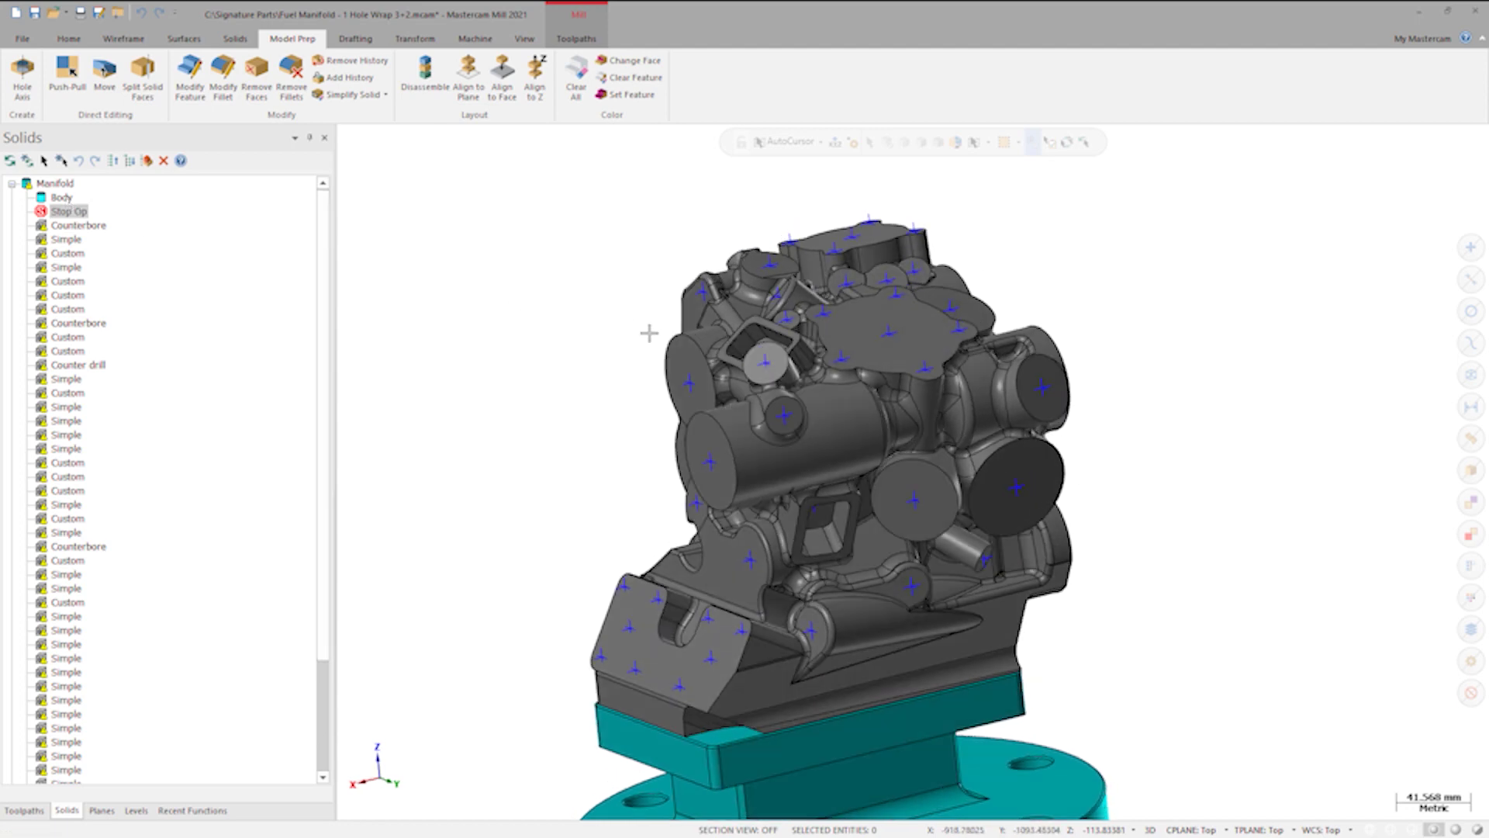
middle_drag(648, 333, 648, 333)
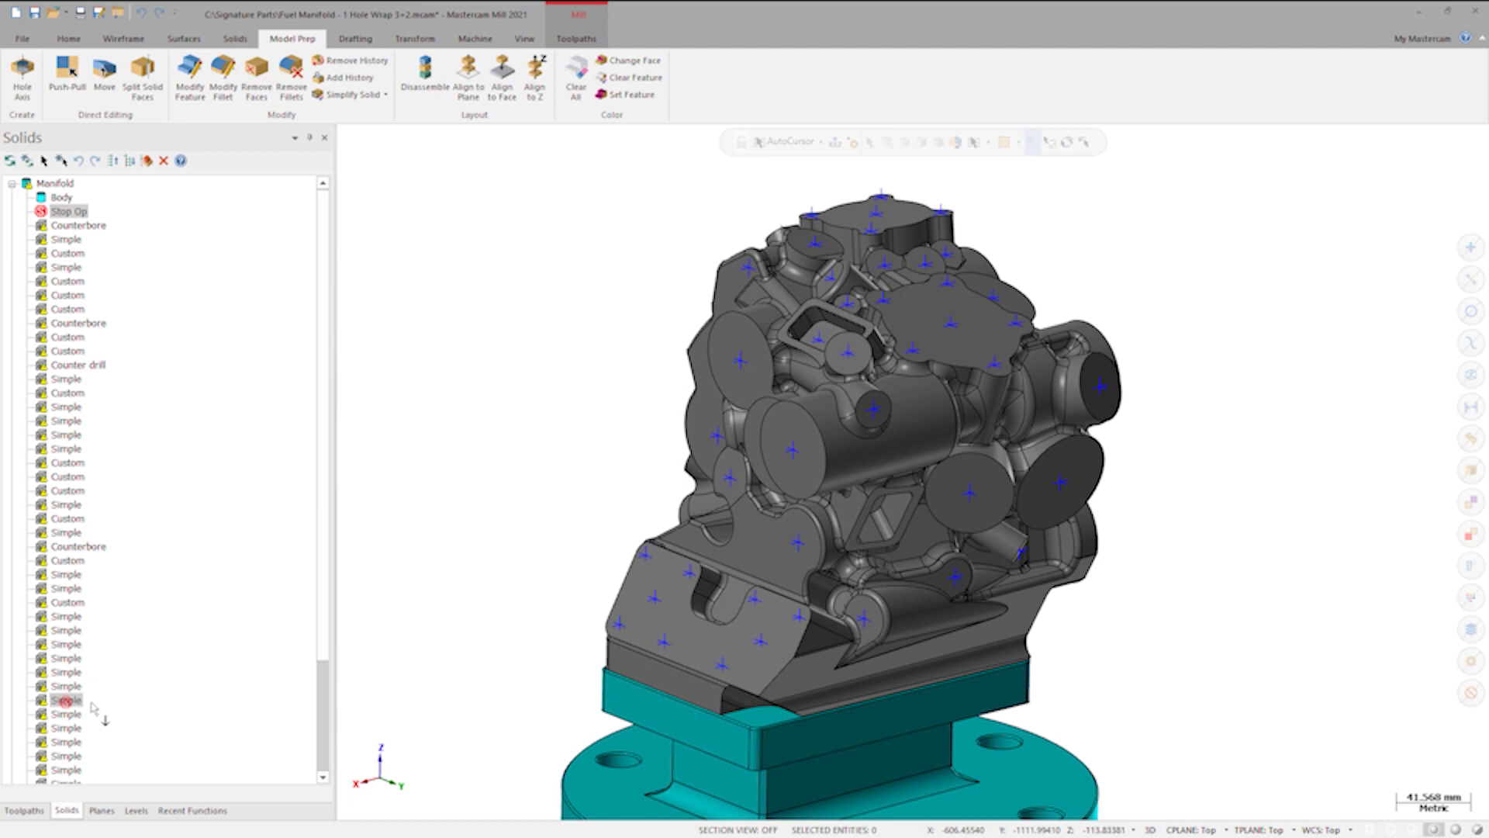
drag(69, 212, 97, 784)
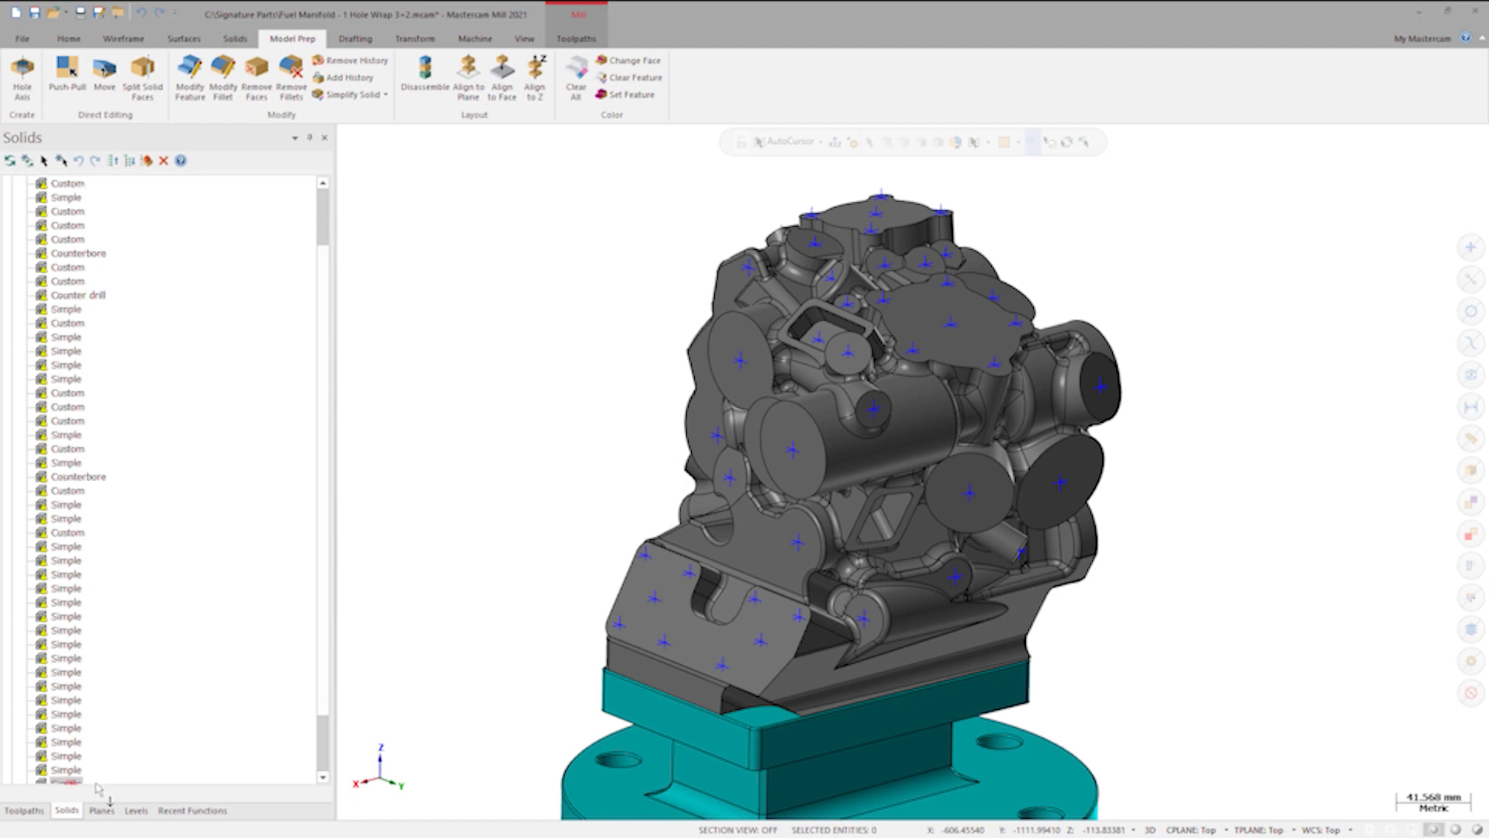
drag(97, 783, 77, 731)
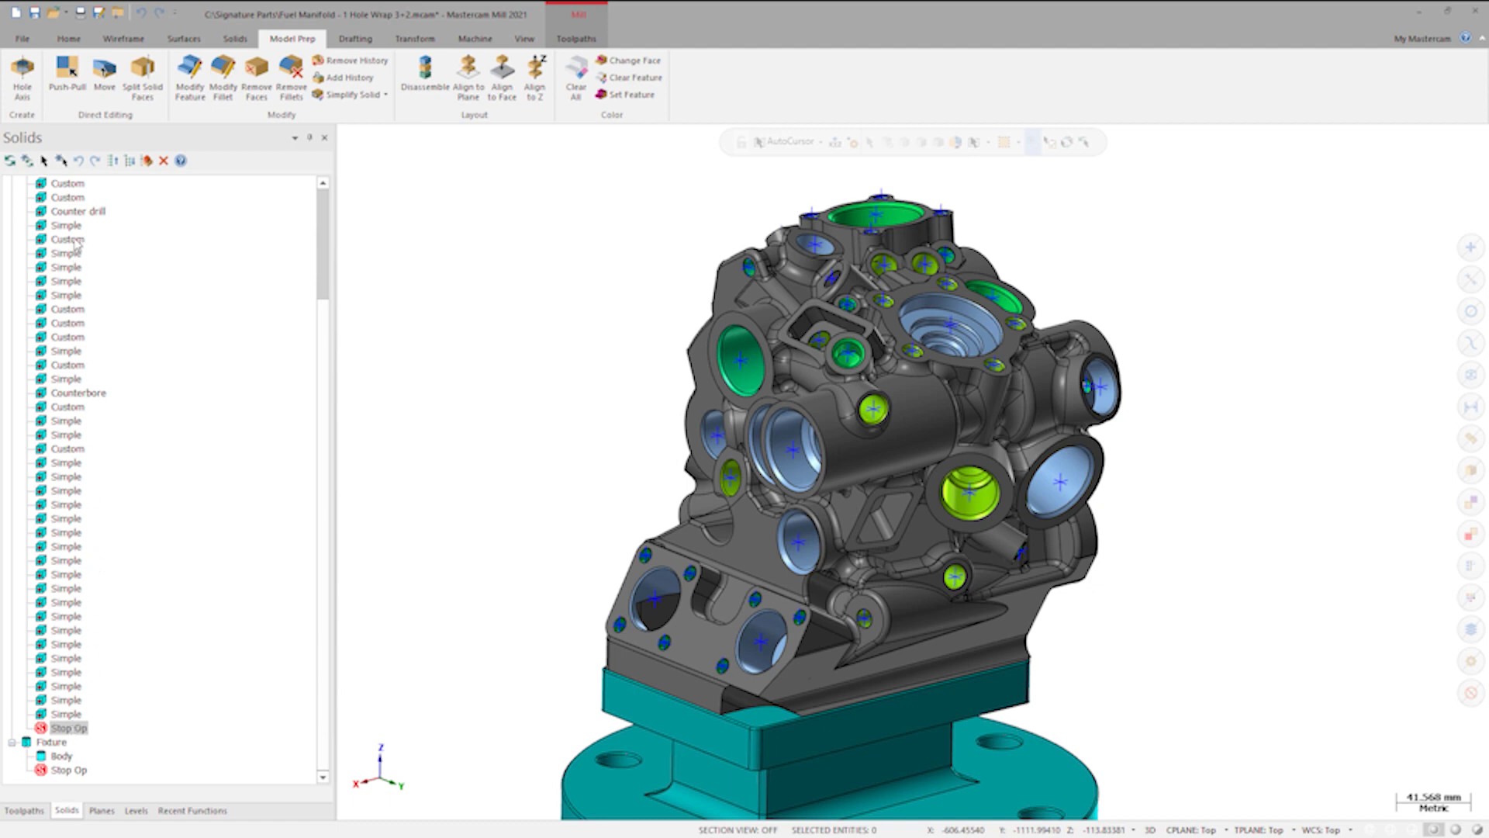
click(69, 310)
Change the Custom hole's row 2 top and bottom diameters from 58.0 to 59.0.
double_click(79, 312)
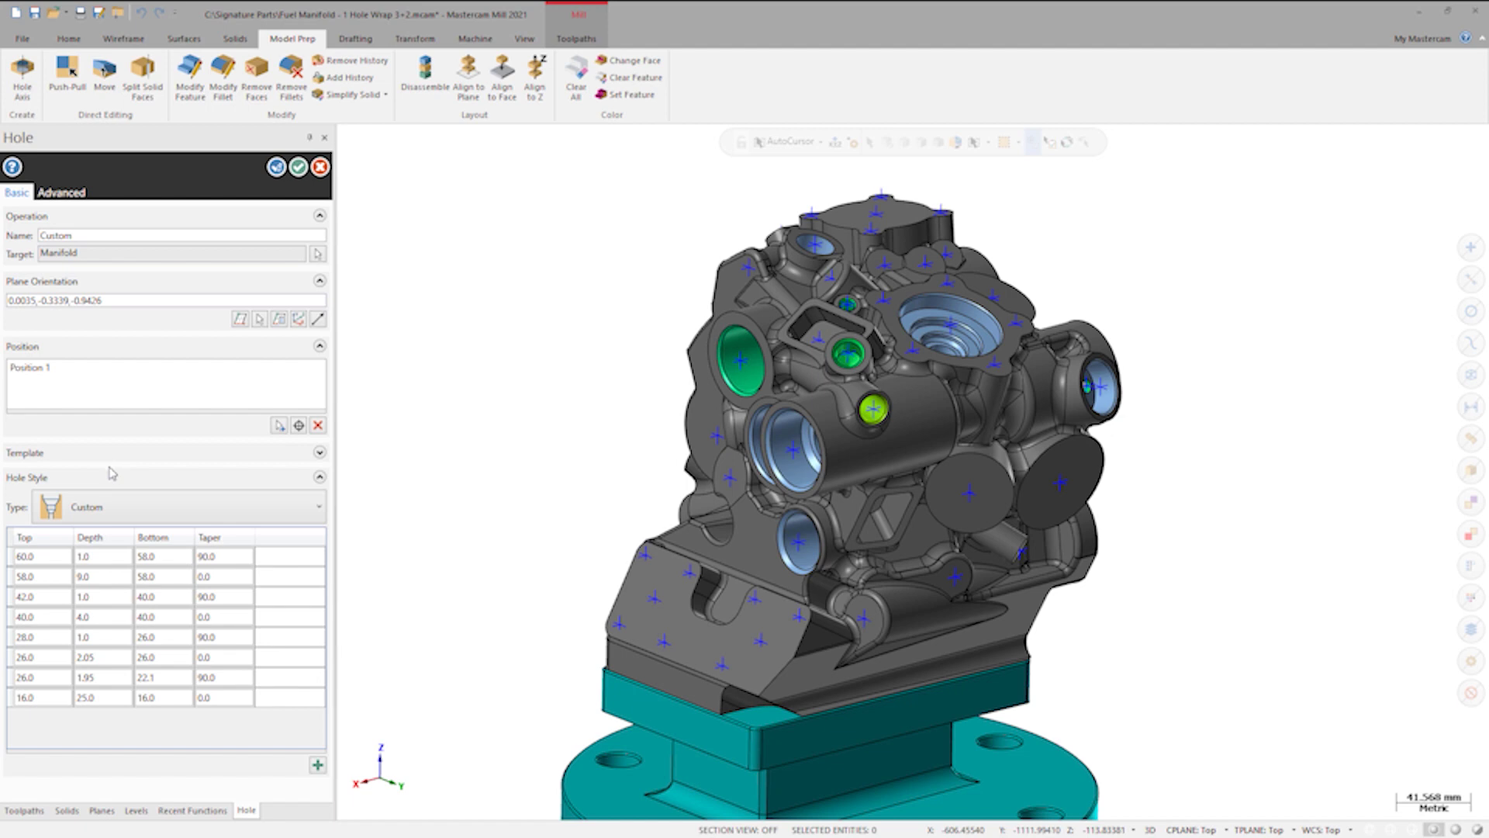
click(36, 575)
text(59)
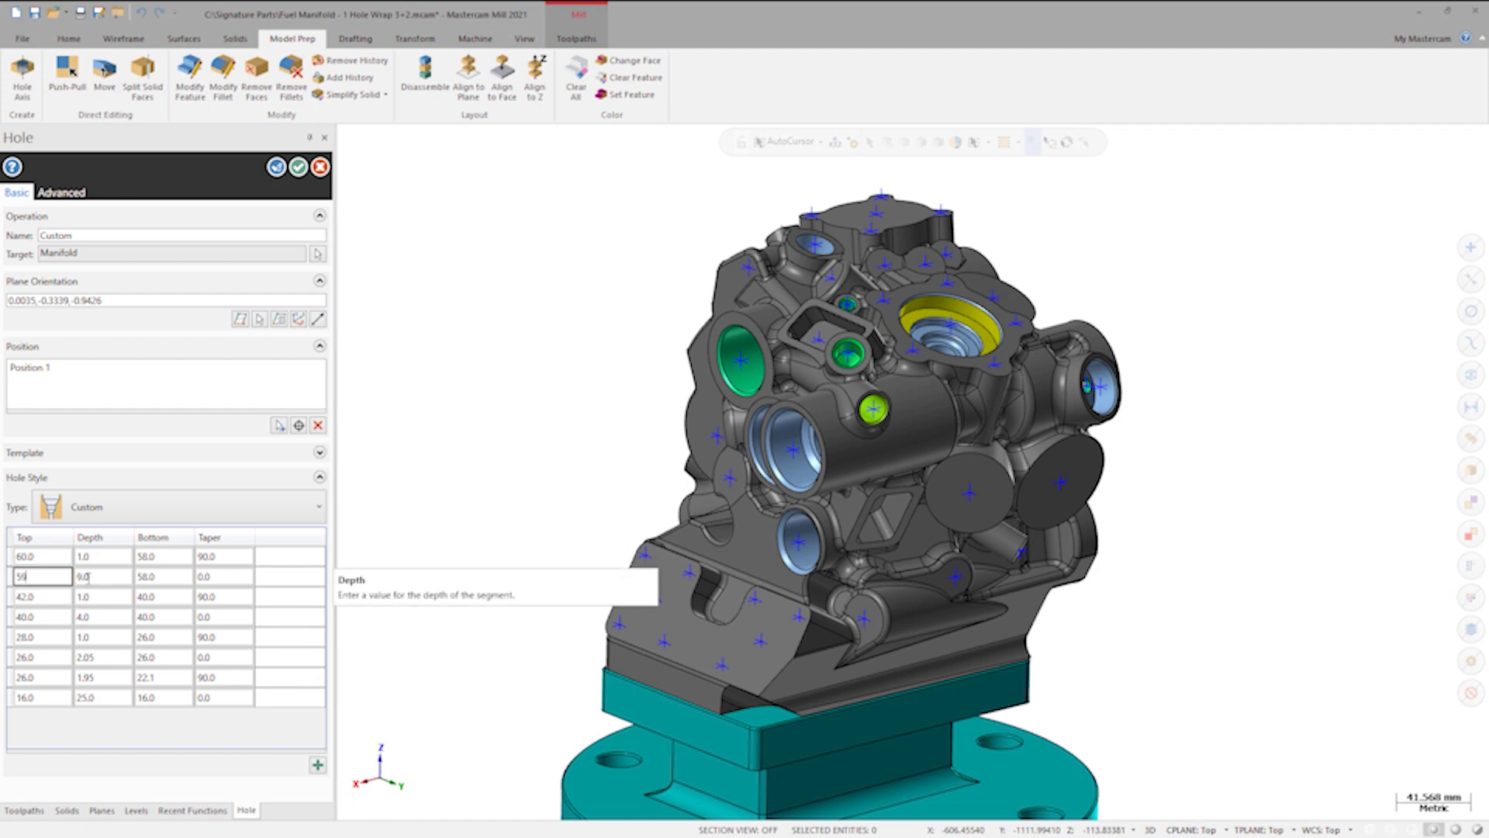
key(Tab)
key(Tab)
text(5)
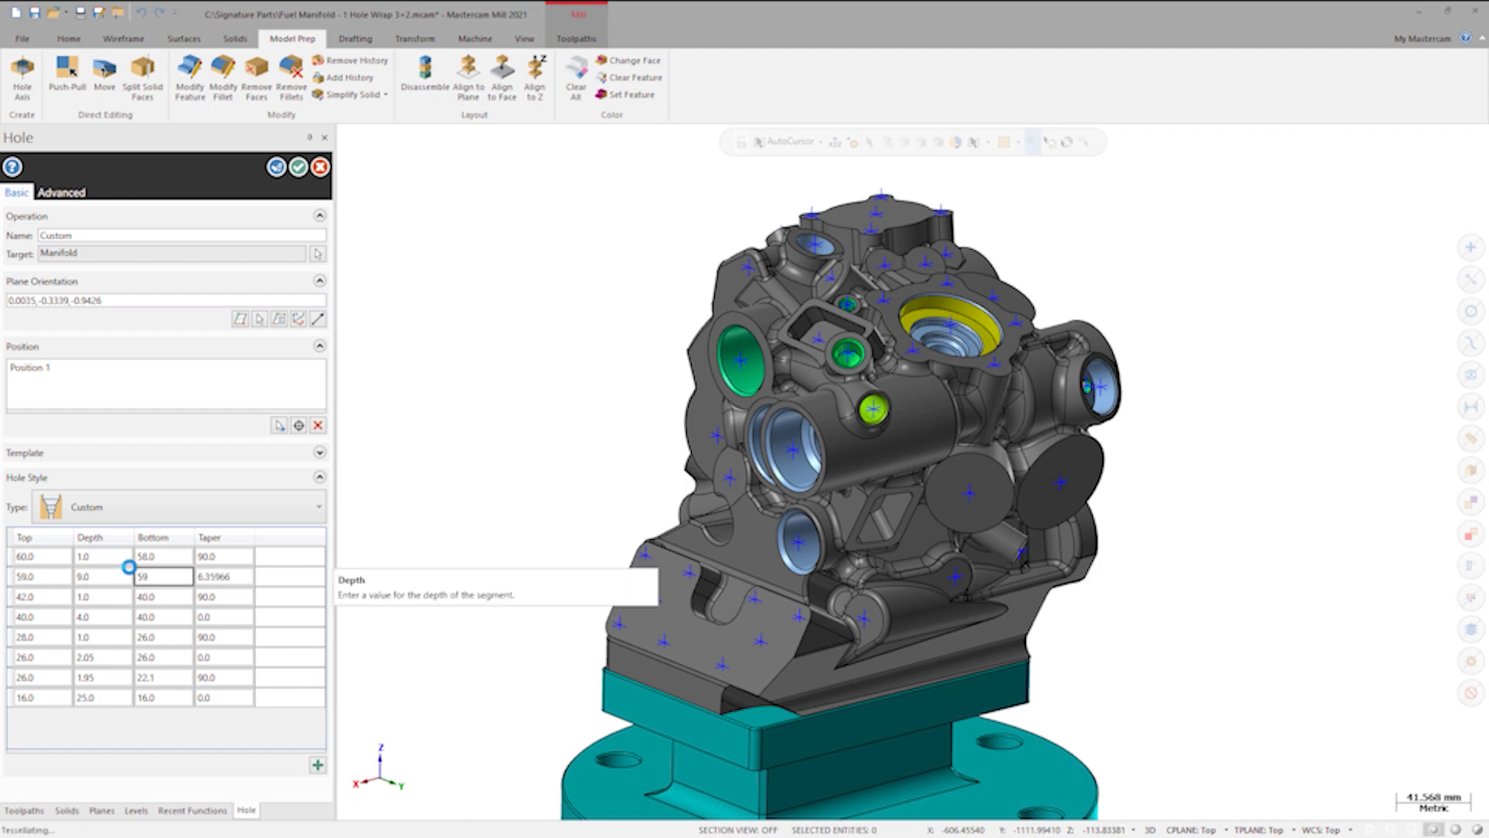
key(Return)
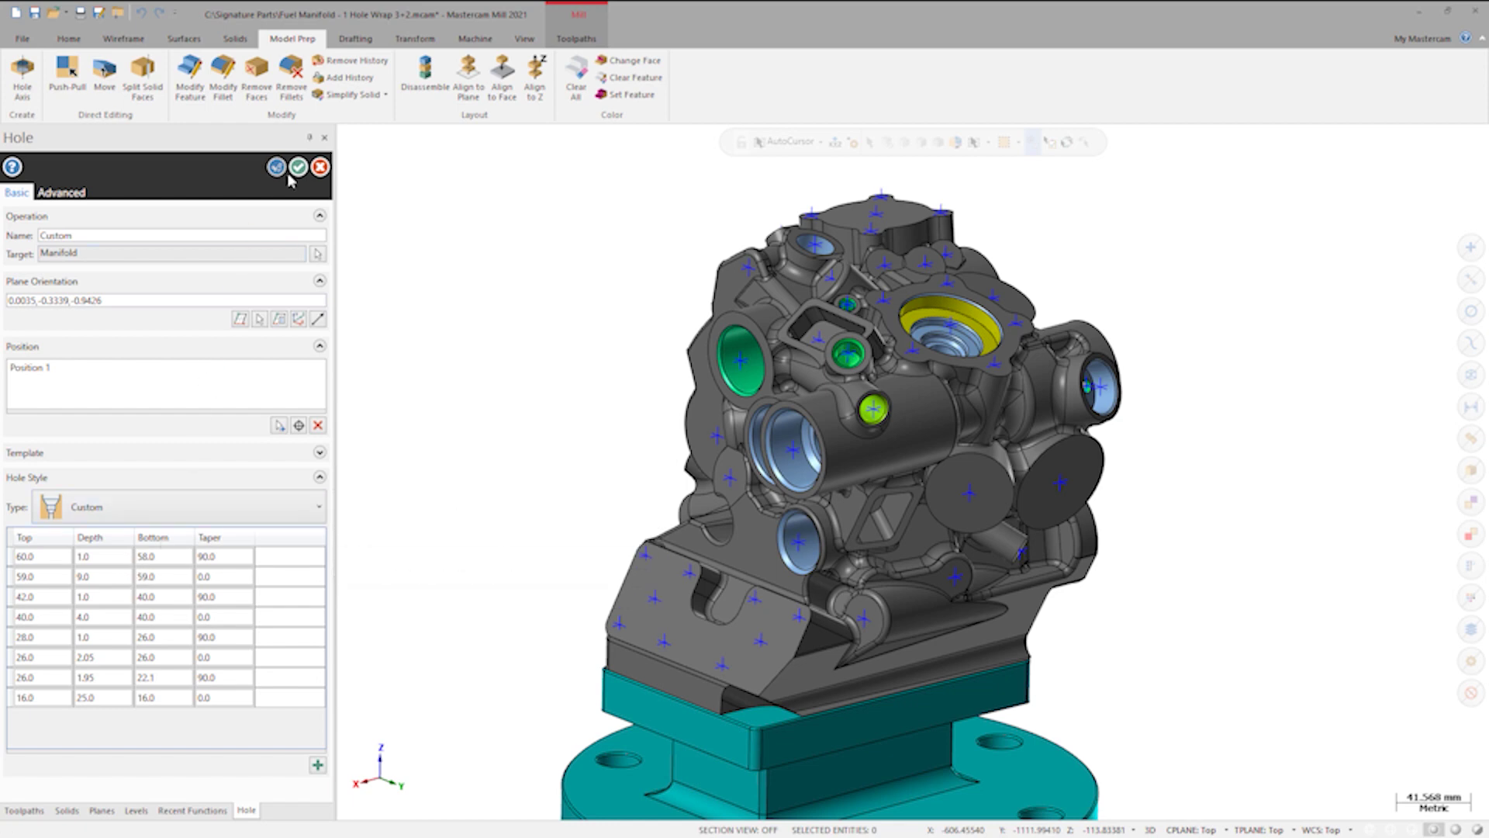
click(298, 167)
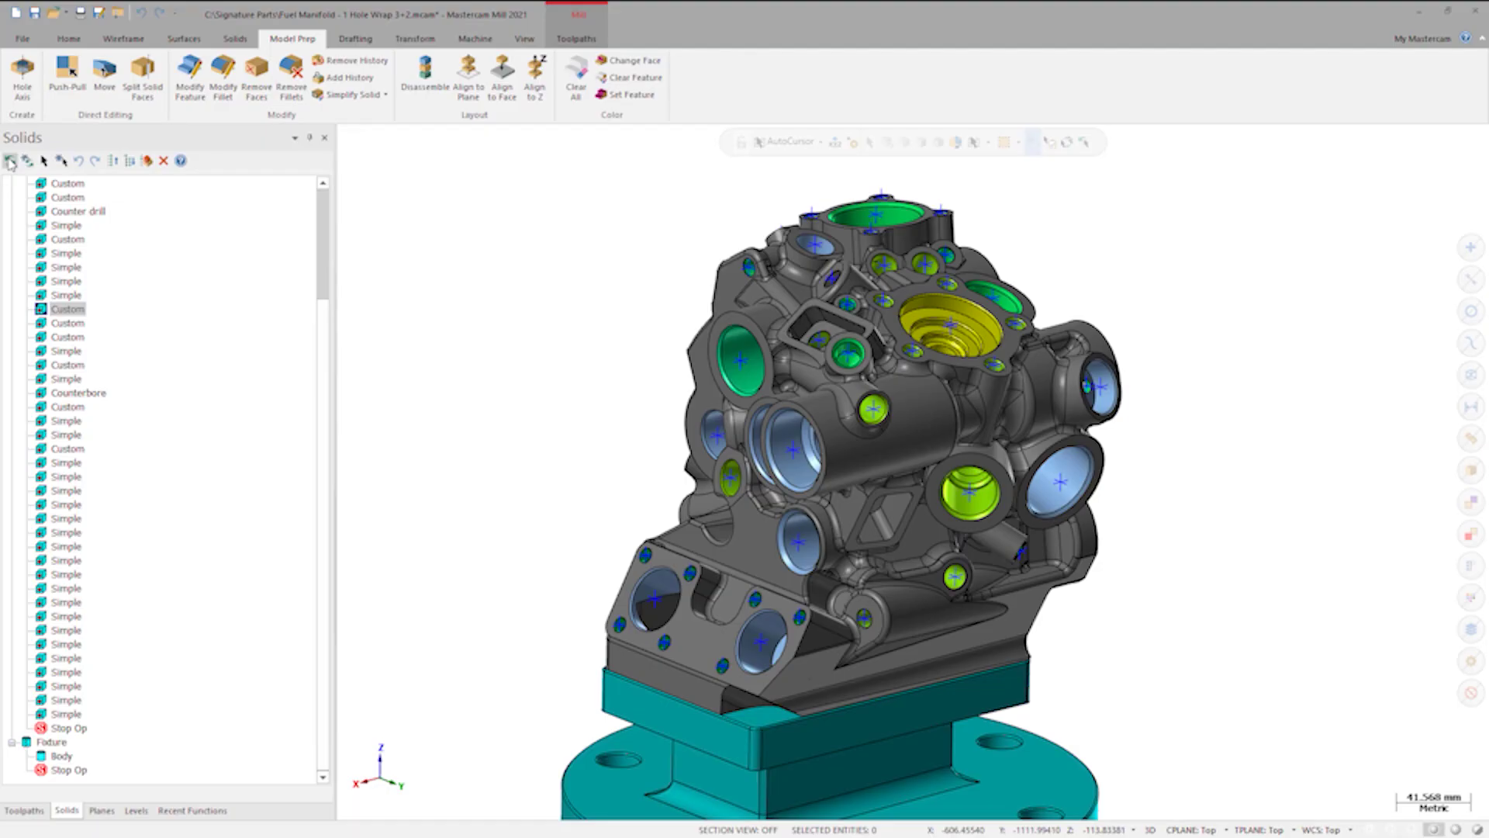
click(136, 40)
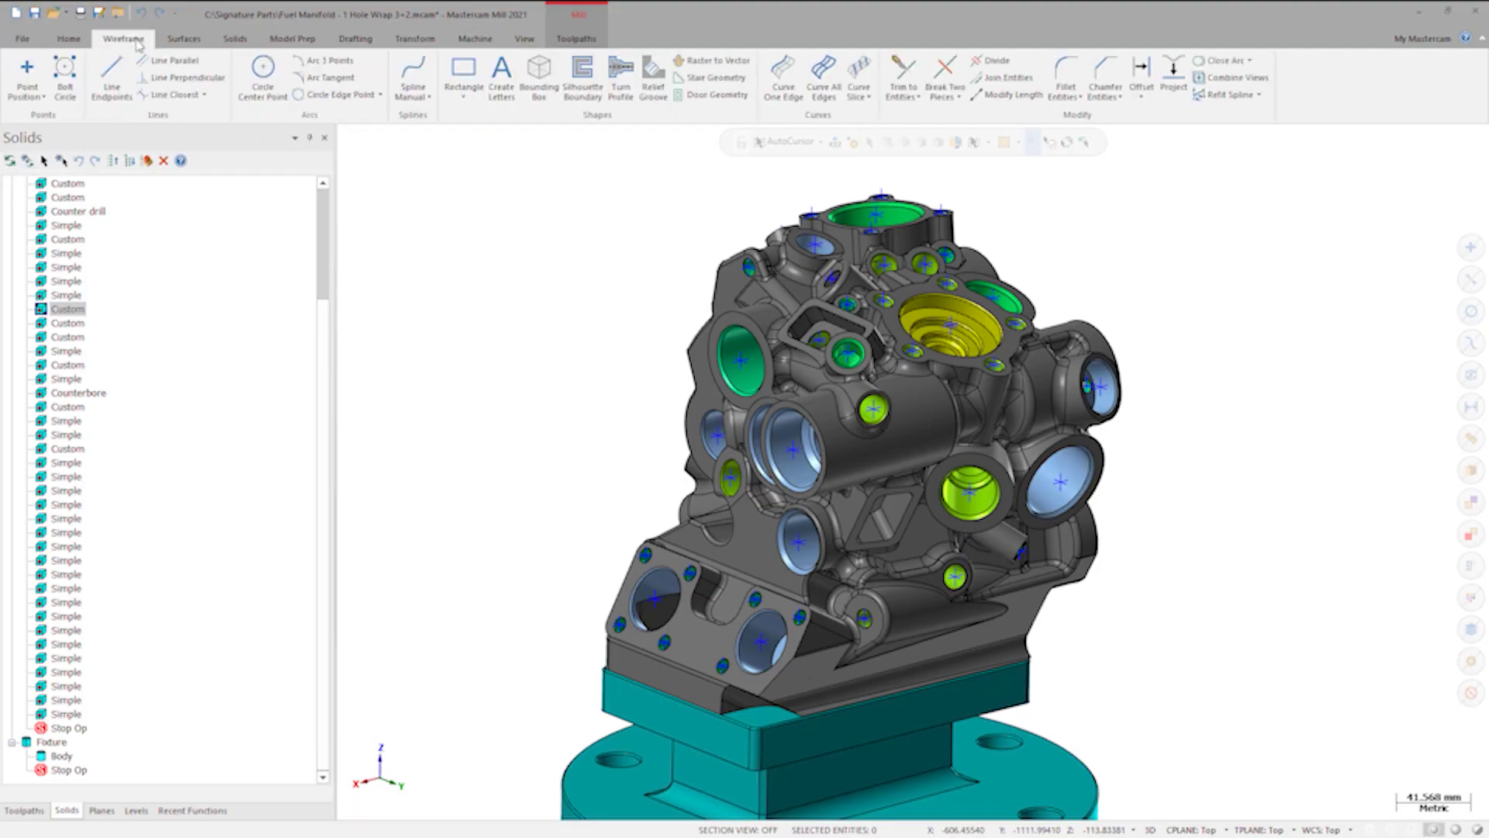
Preview a 227.9 × 254.4 × 241.7 mm rectangular bounding box around the manifold solid.
click(539, 75)
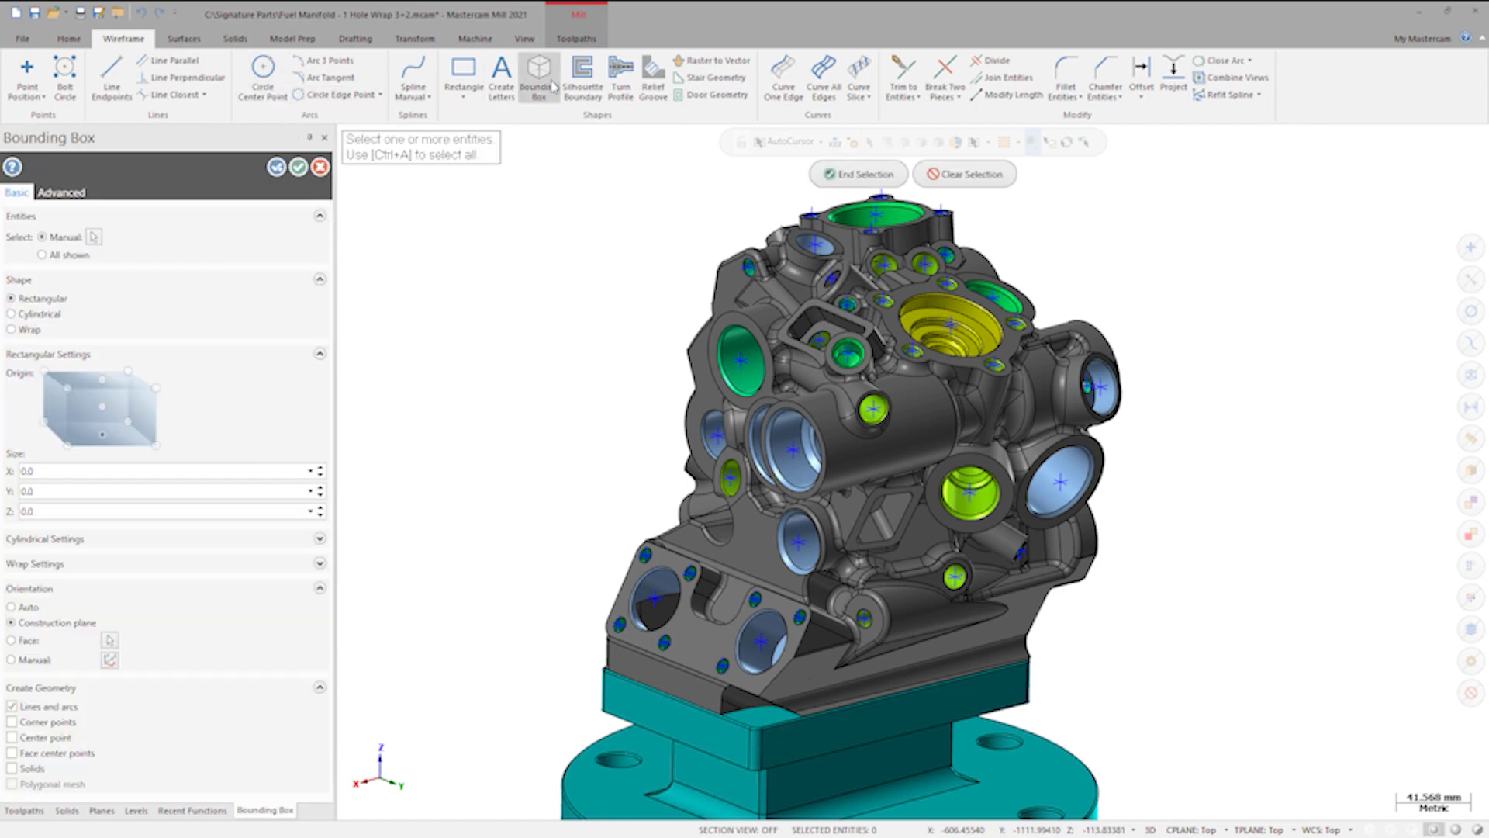
click(978, 254)
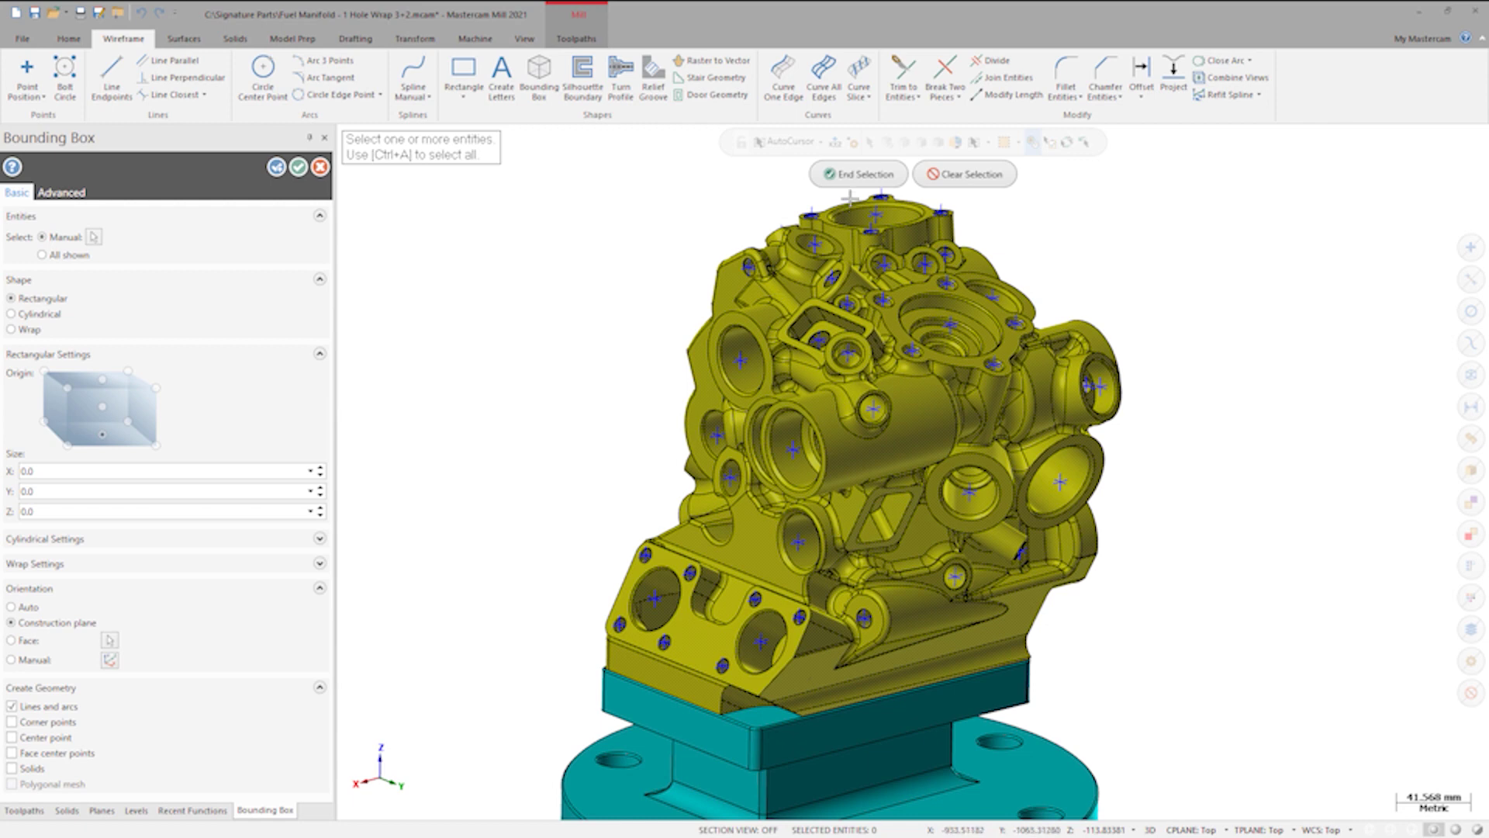
click(848, 177)
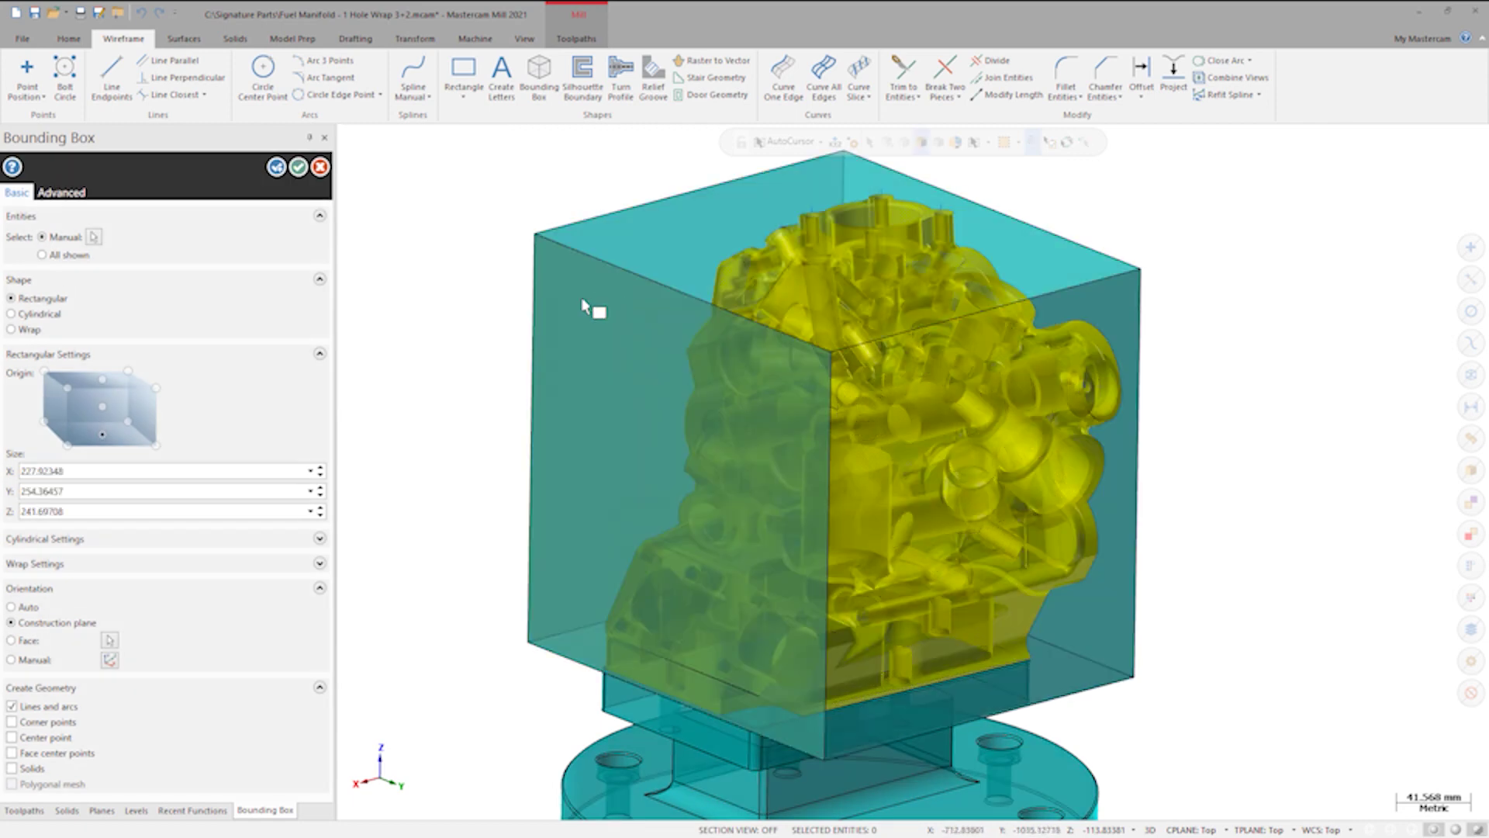
scroll(439, 342, down, 1)
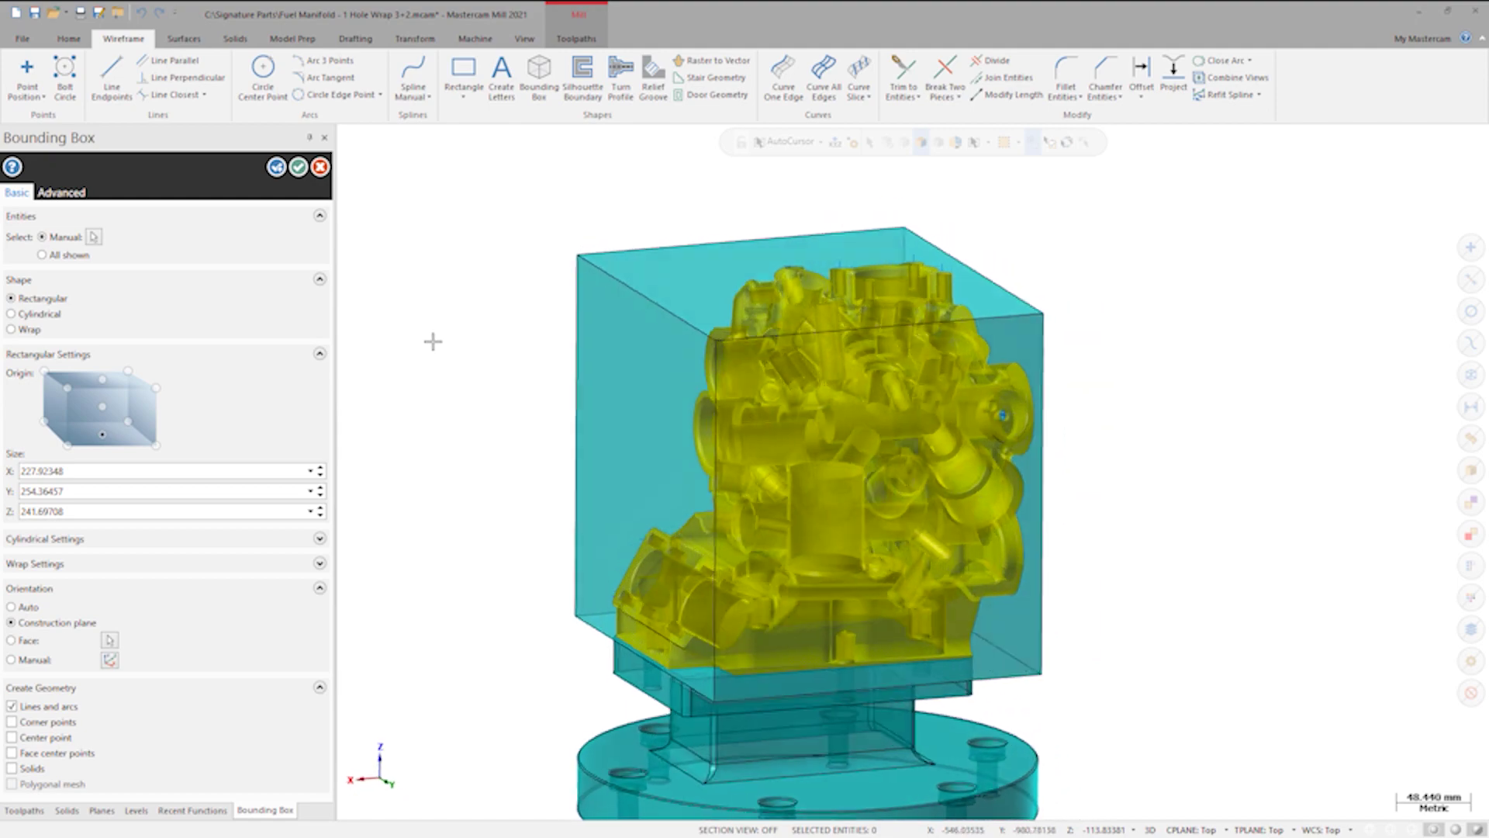
click(12, 330)
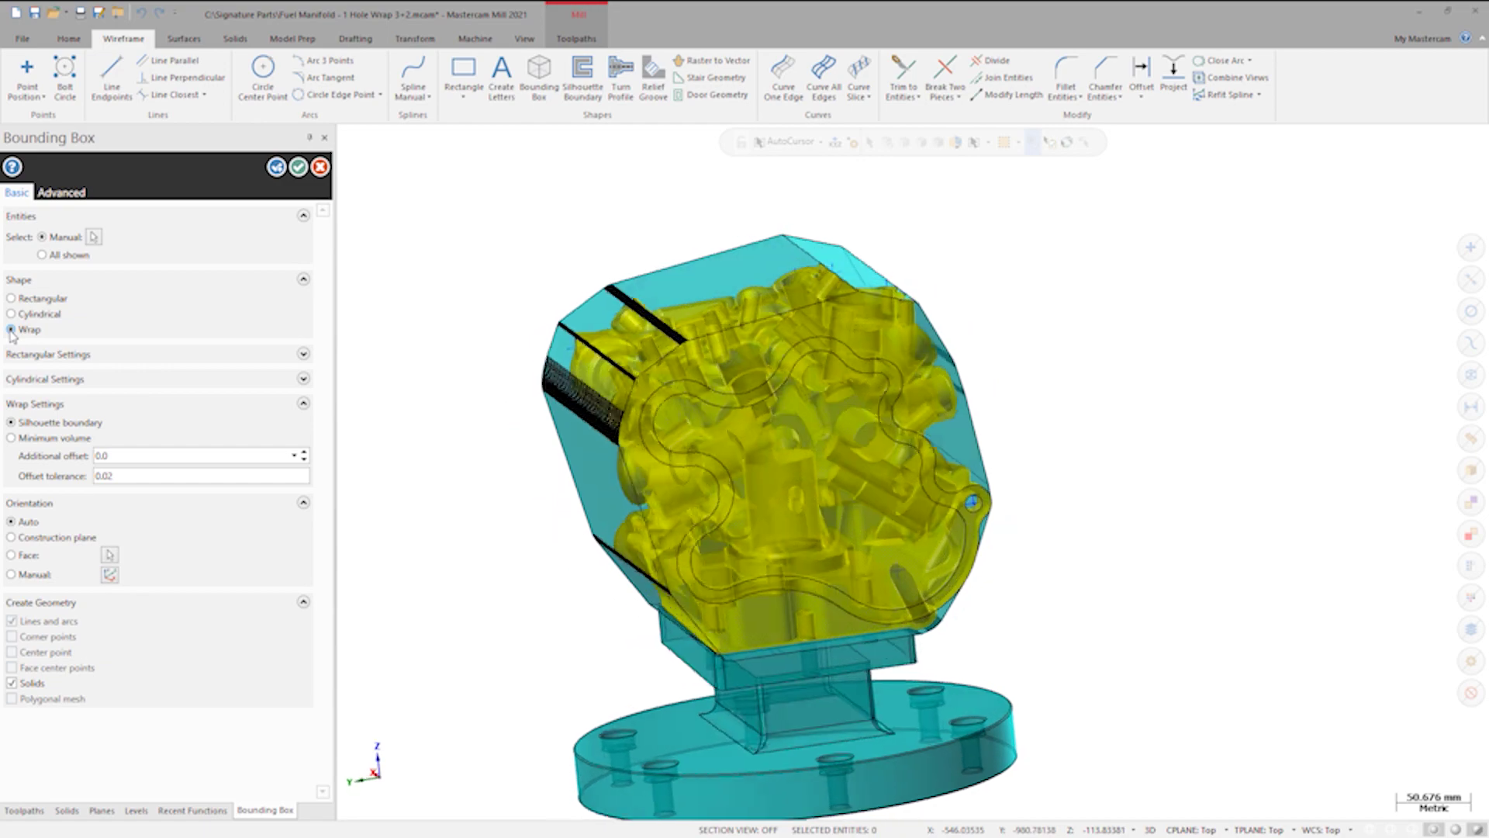
Create a minimum-volume Wrap bounding solid with a 2.0 additional offset and select it.
click(12, 439)
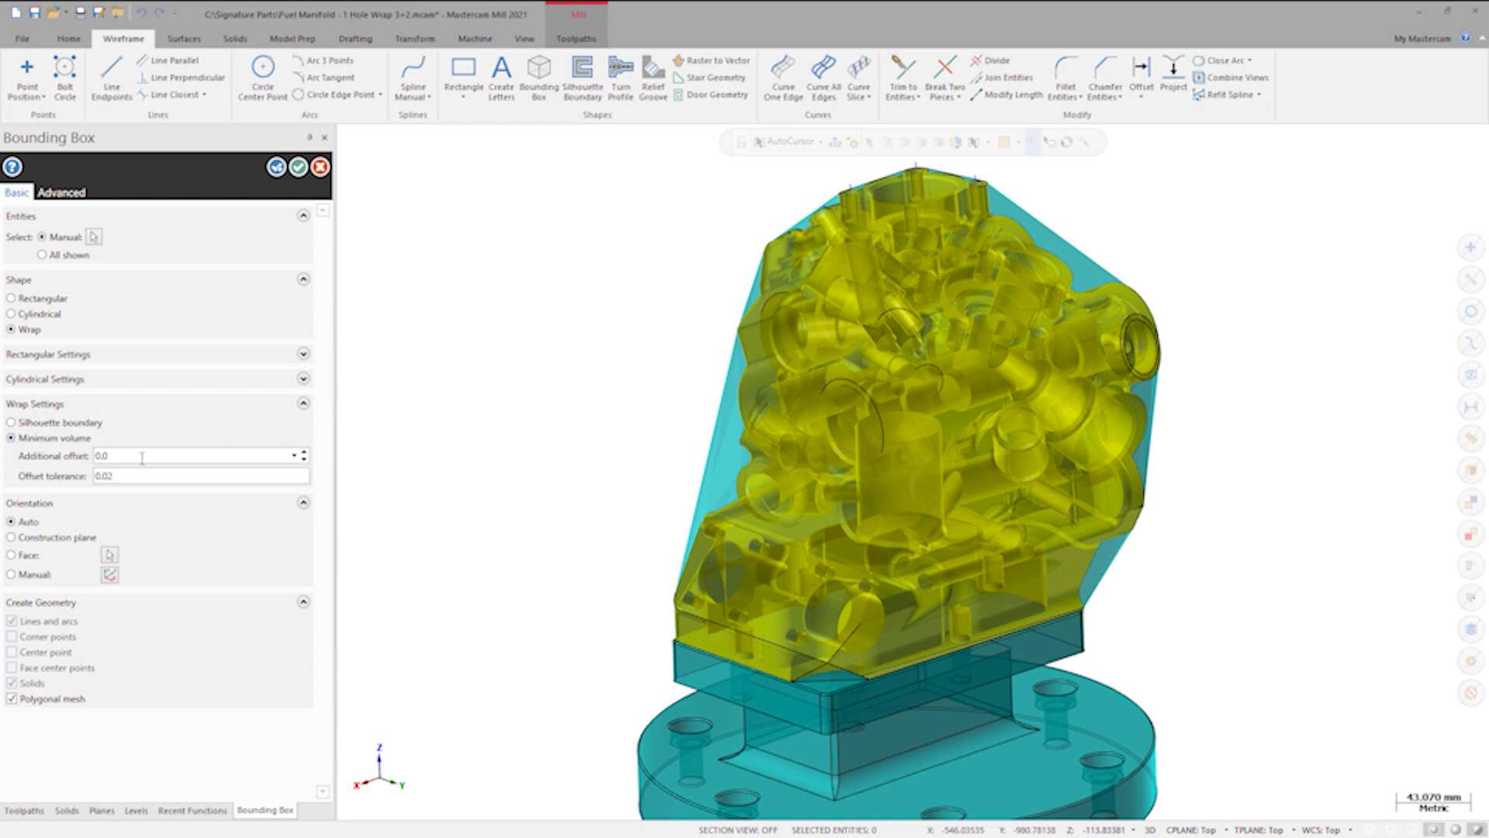
text(1)
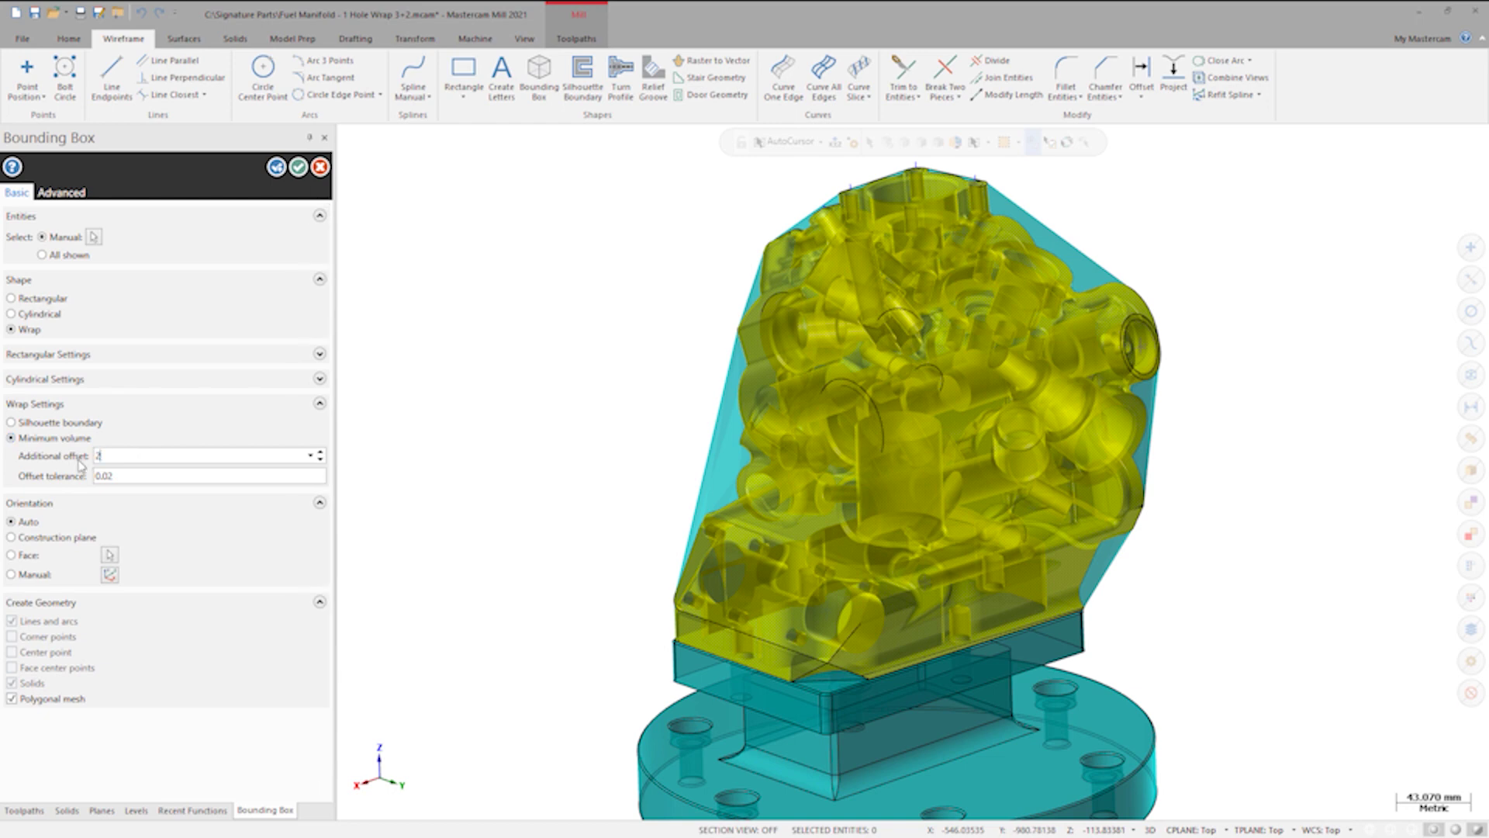
key(Return)
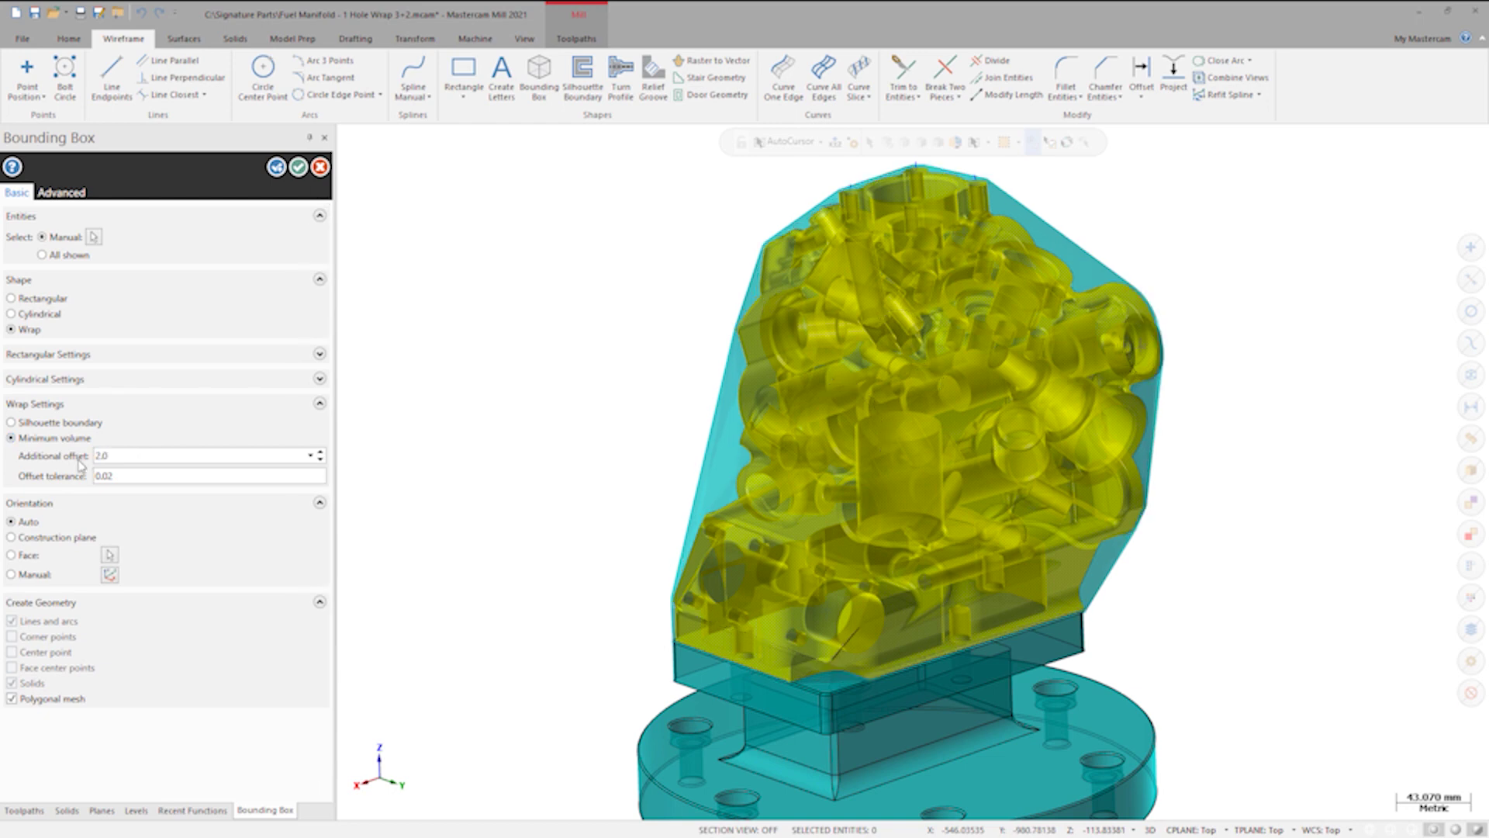
click(299, 169)
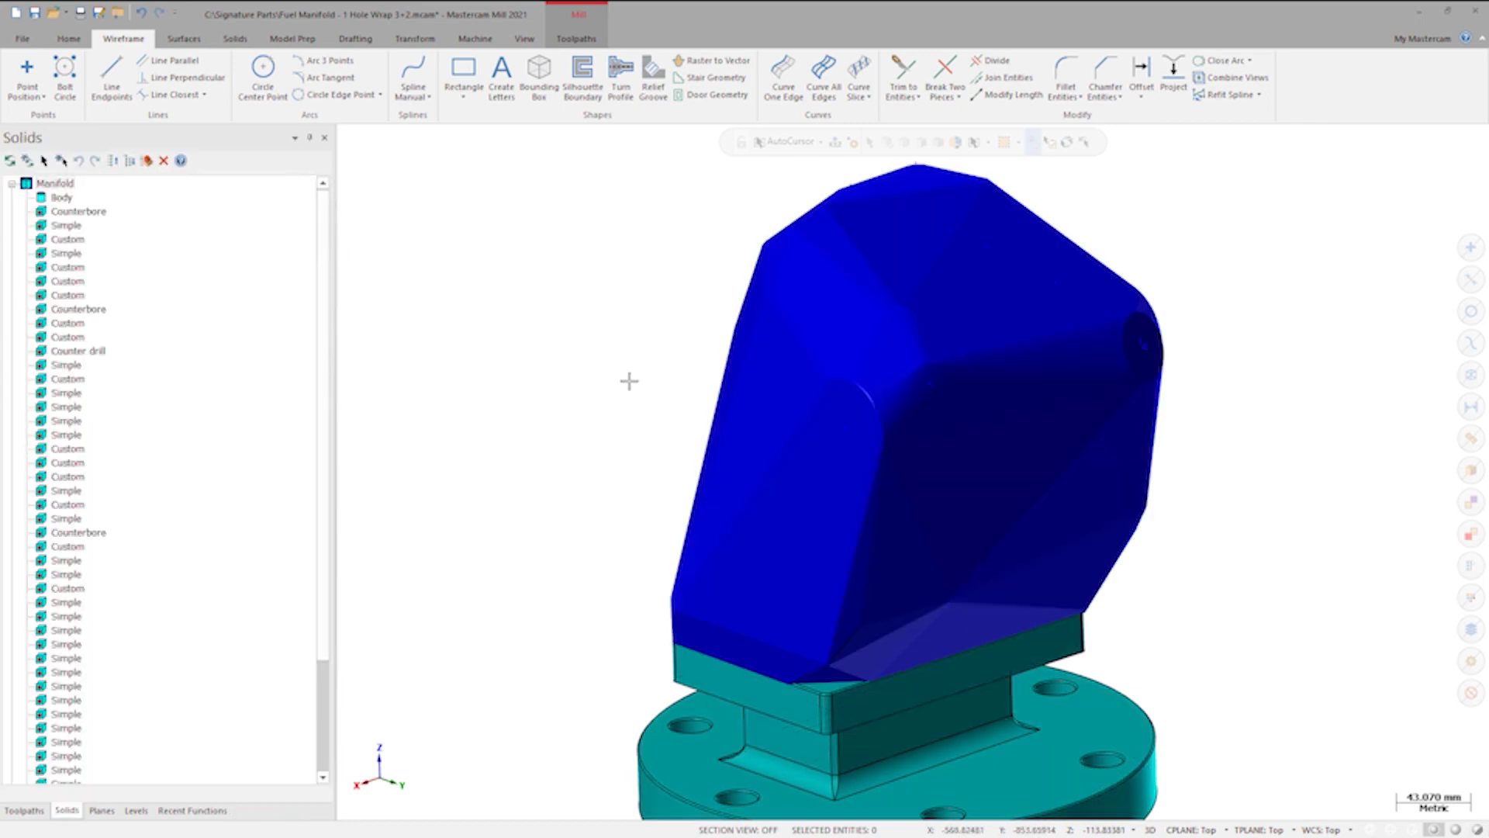
click(909, 358)
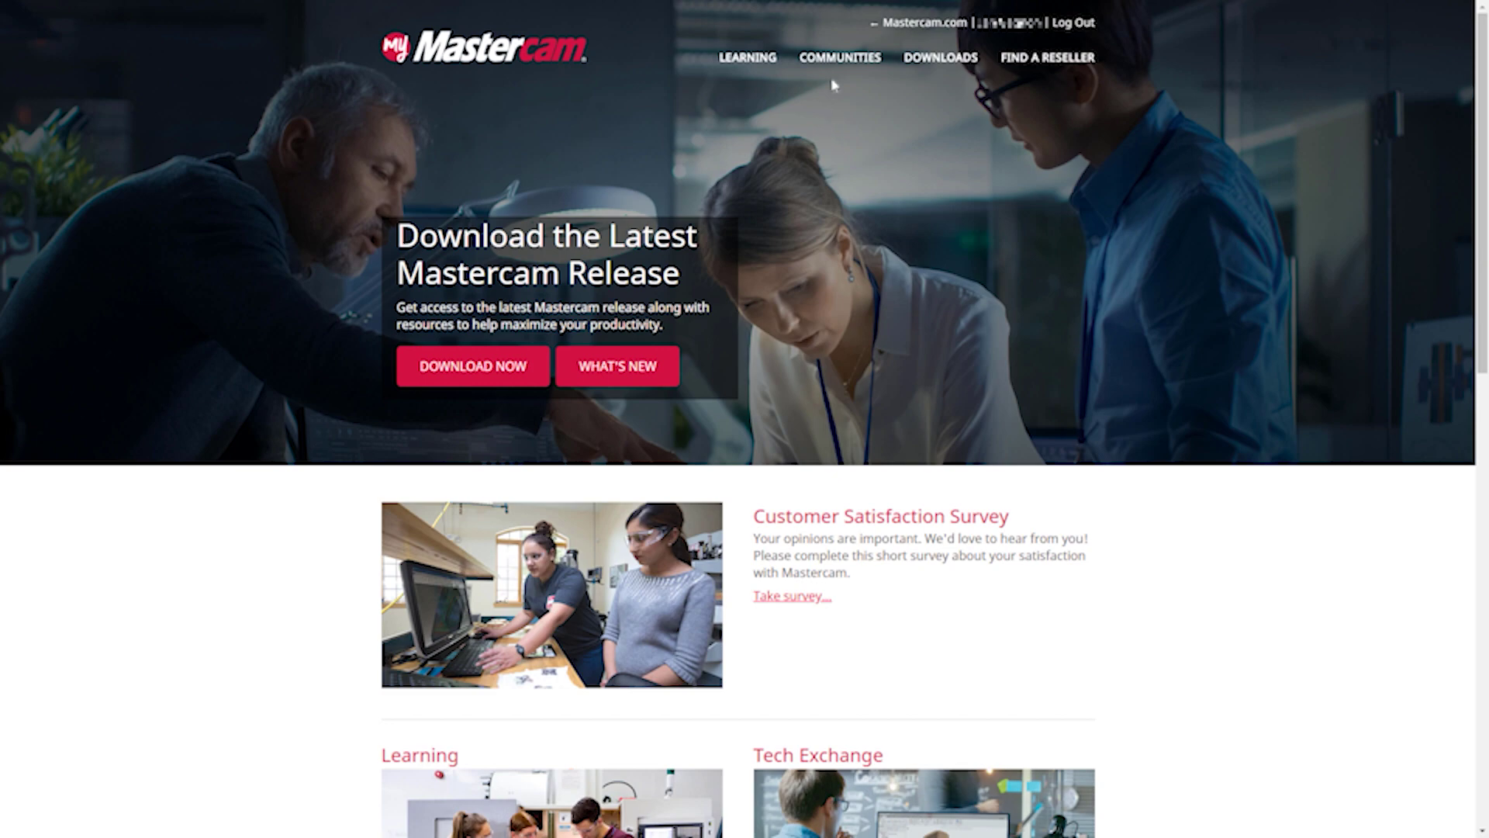
mouse_move(840, 57)
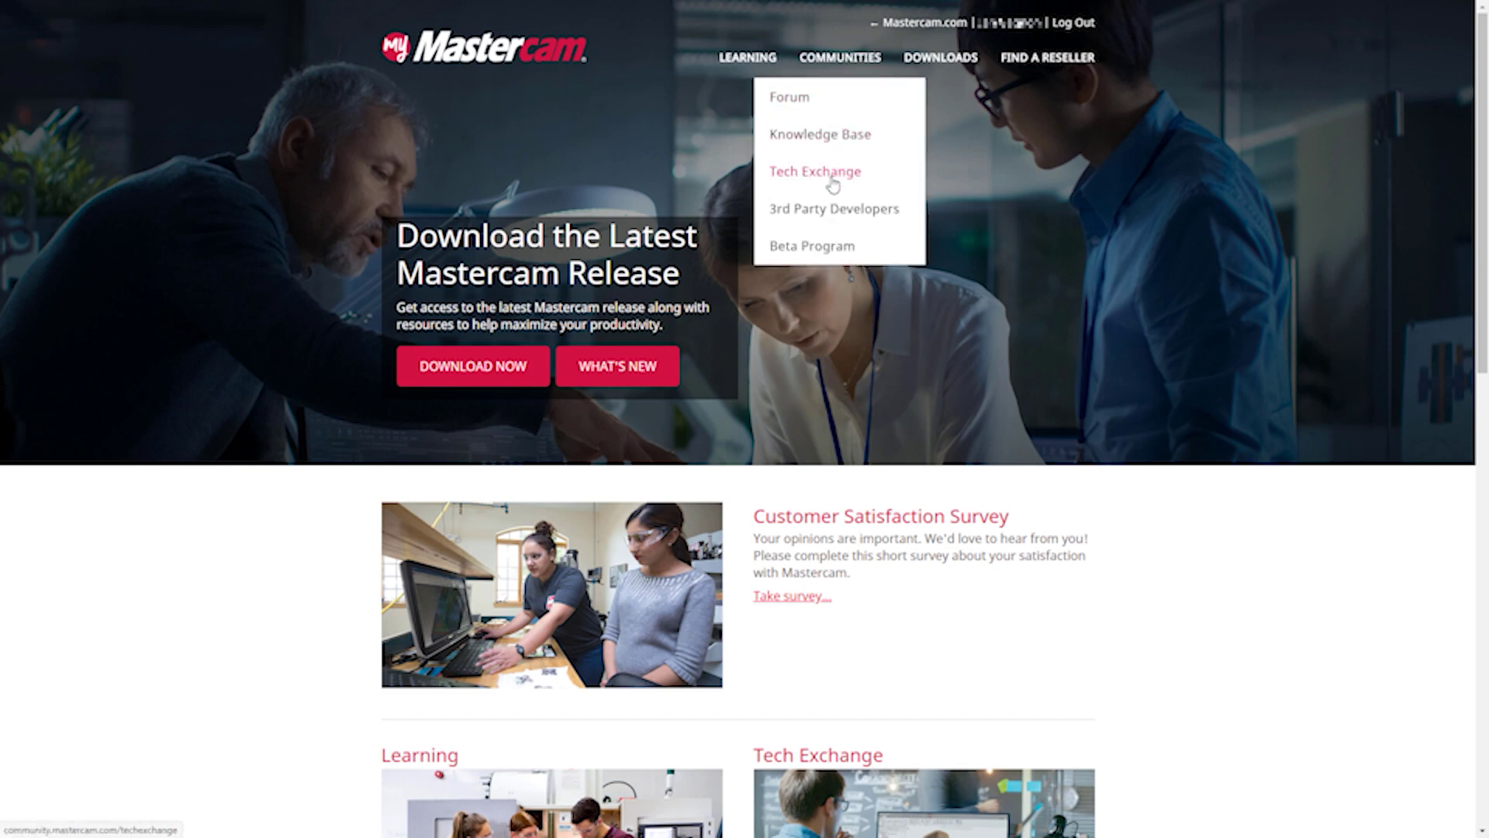
Go to the Tech Exchange Sample Files list showing the Fuel Manifold download.
click(834, 185)
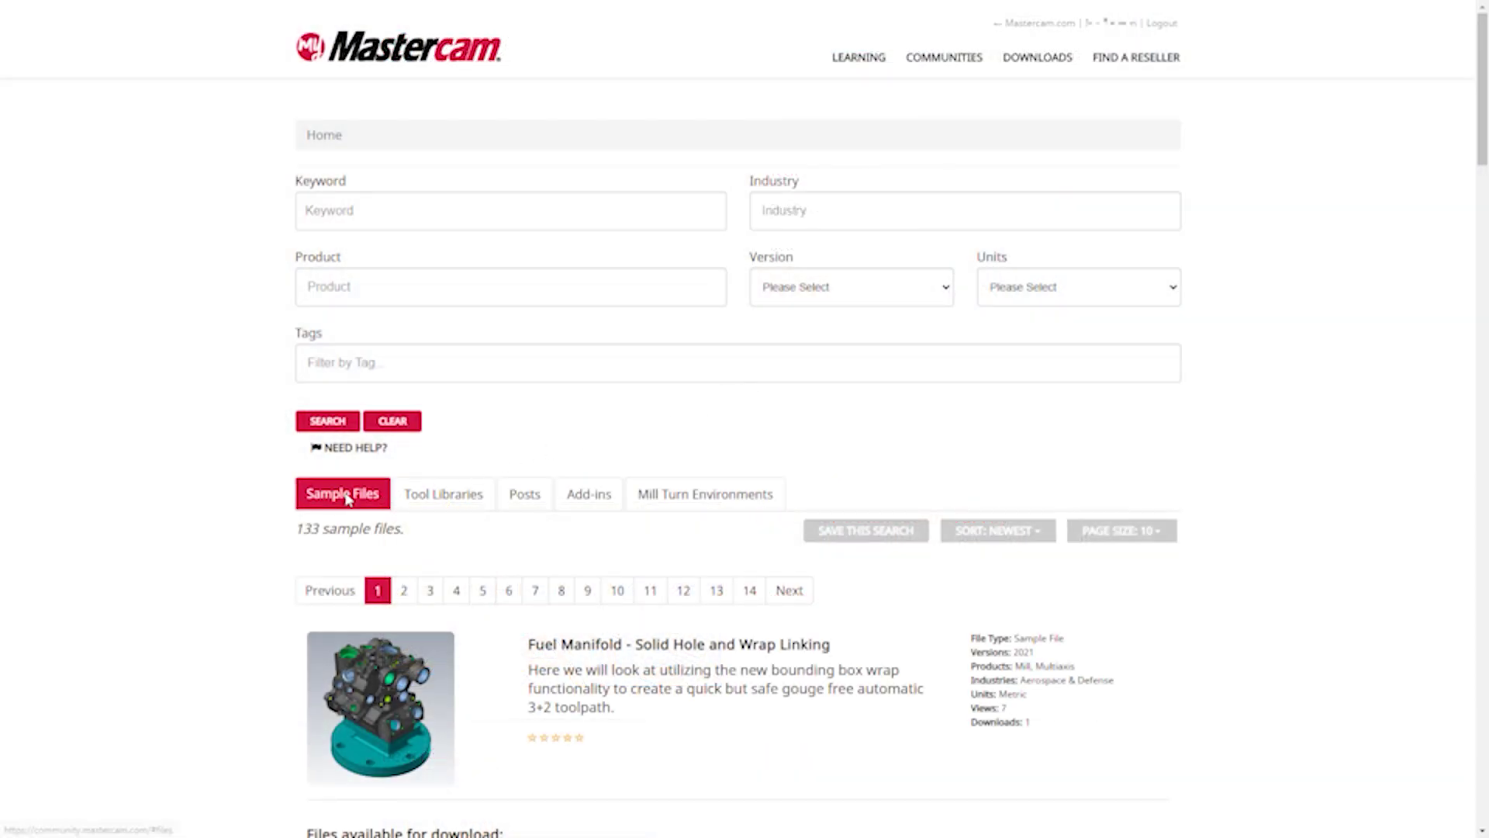
click(346, 498)
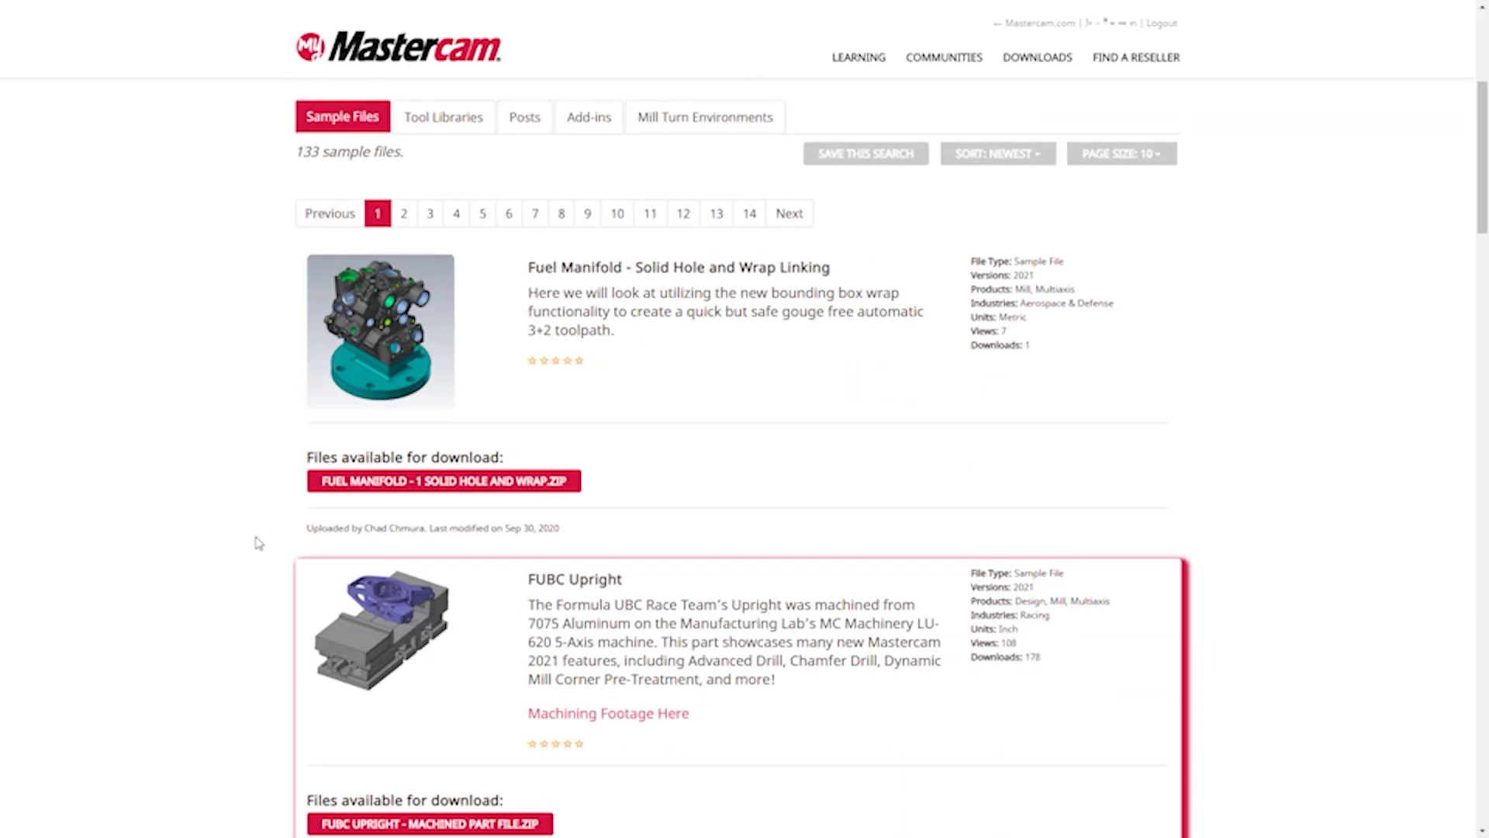